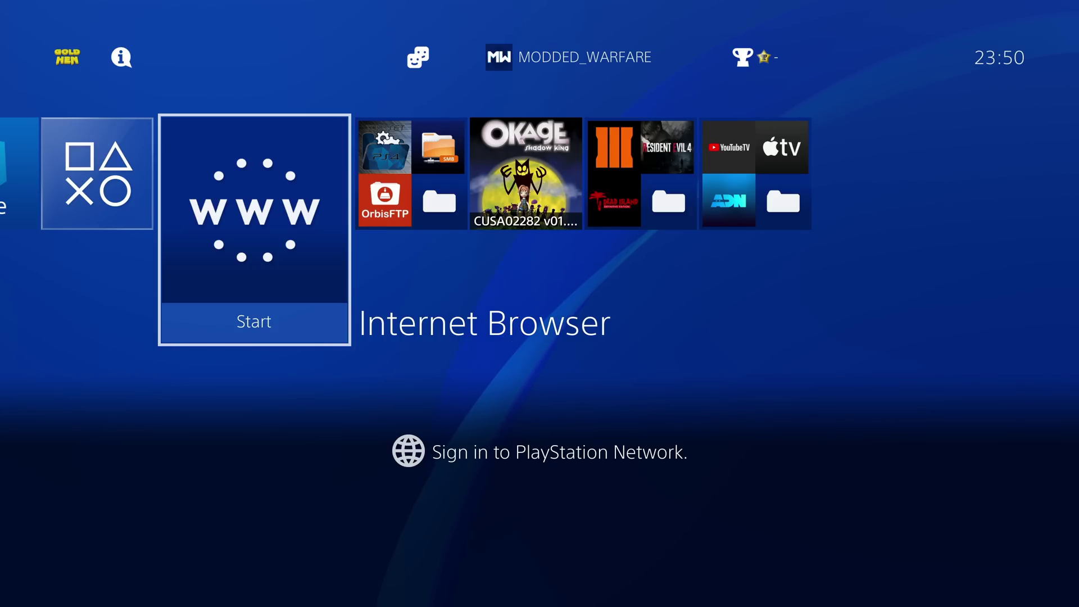
Launch the PS4 Internet Browser from its home-screen tile to reach the Kameleon exploit host.
{"action": "key", "text": "Return"}
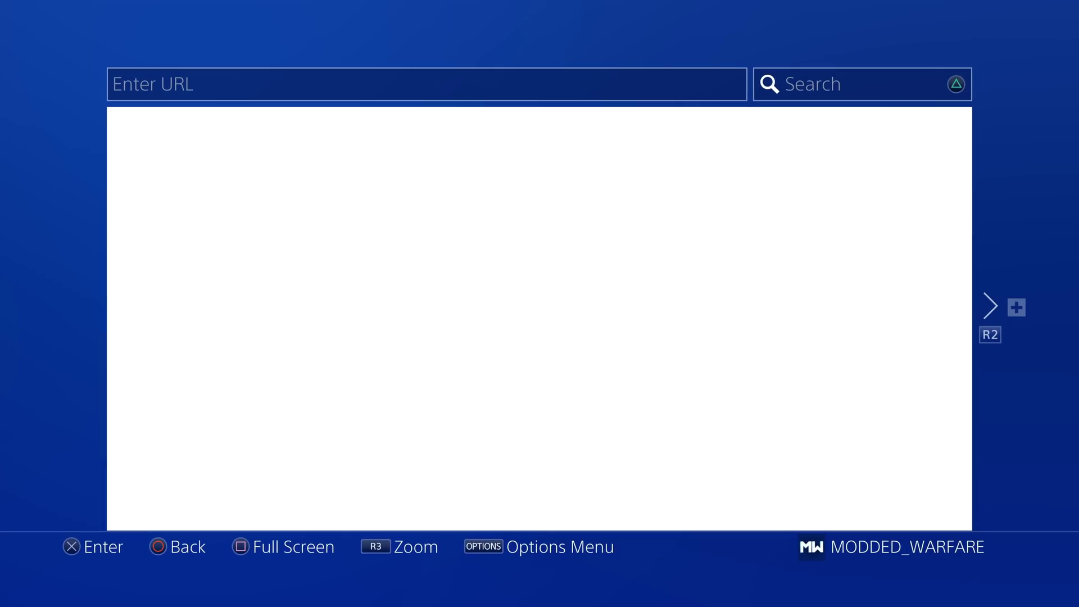
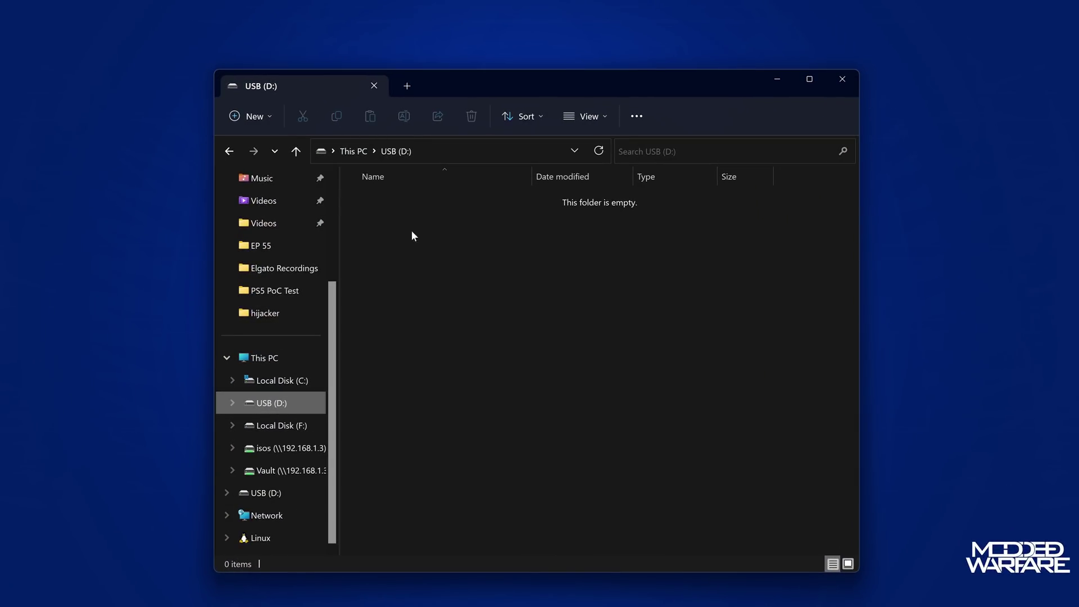
Check the USB (D:) drive's format and capacity in its properties.
{"action": "right_click", "coordinate": [305, 403]}
{"action": "left_click", "coordinate": [331, 396]}
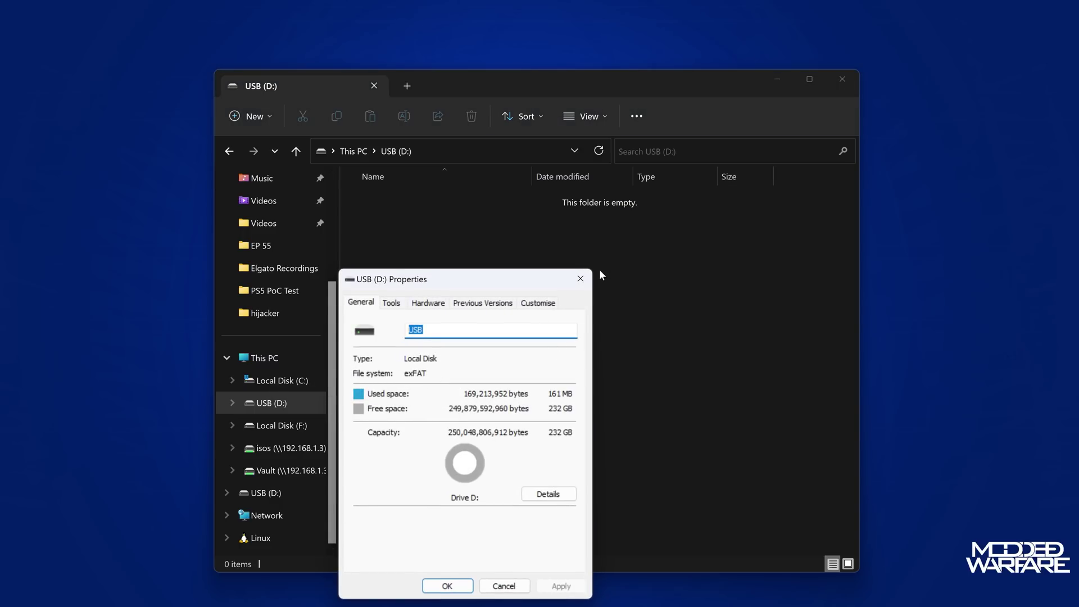
{"action": "left_click", "coordinate": [580, 279]}
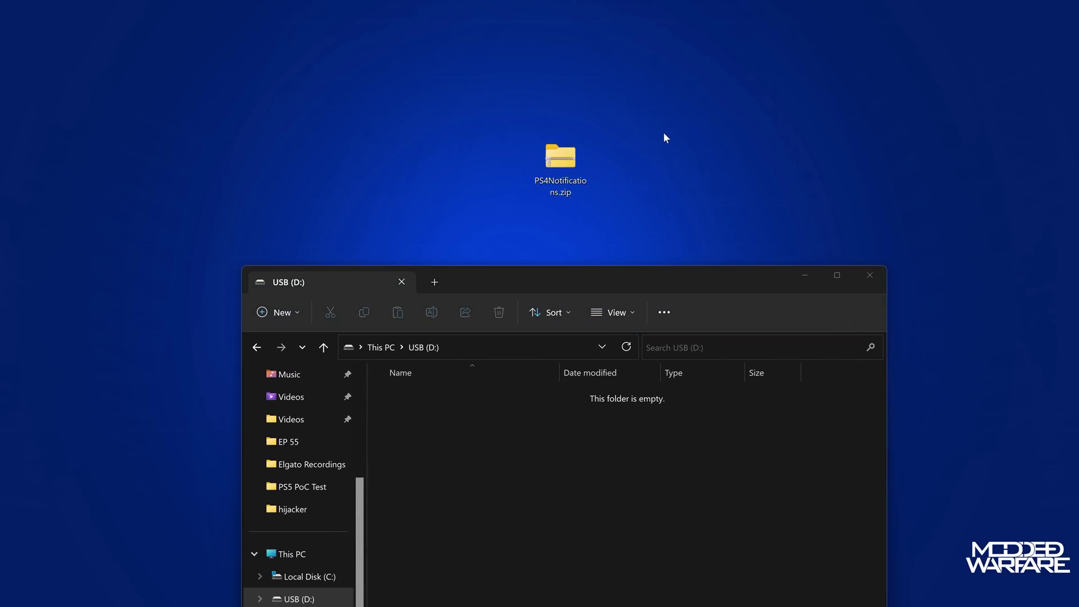
Open PS4Notifications.zip and select both .pkg files inside it.
{"action": "left_click_drag", "start_coordinate": [664, 135], "coordinate": [495, 212]}
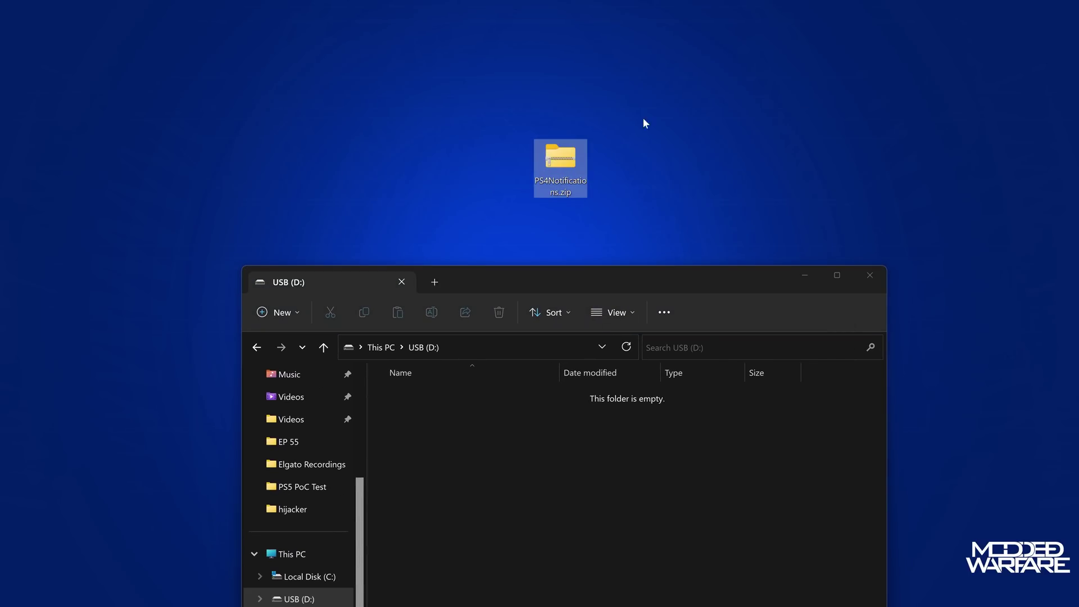
{"action": "double_click", "coordinate": [554, 170]}
{"action": "left_click_drag", "start_coordinate": [529, 23], "coordinate": [717, 56]}
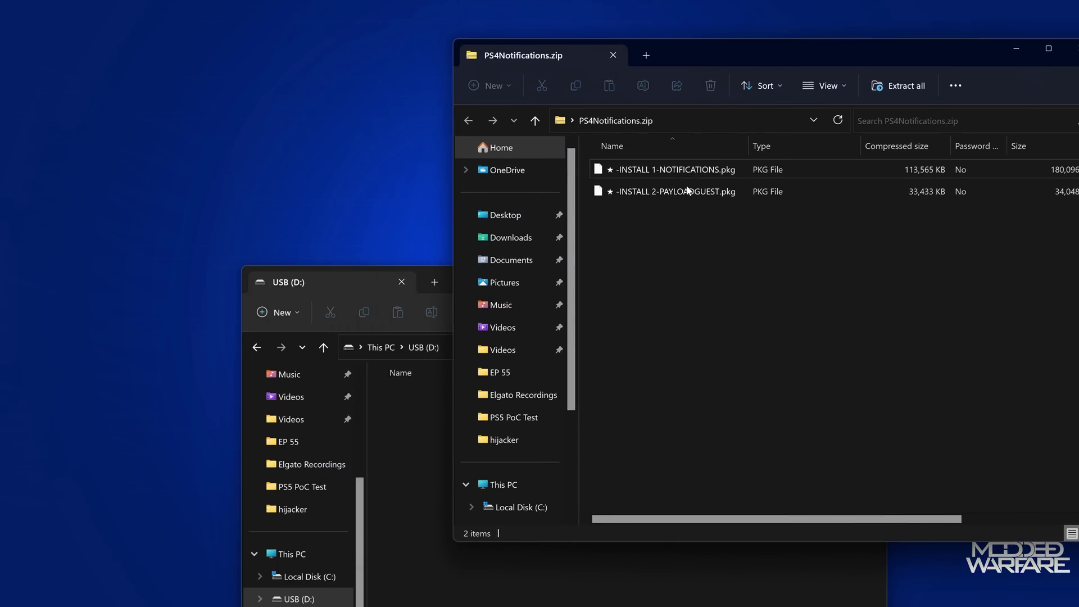
{"action": "left_click", "coordinate": [690, 191]}
{"action": "left_click", "coordinate": [676, 171], "text": "shift"}
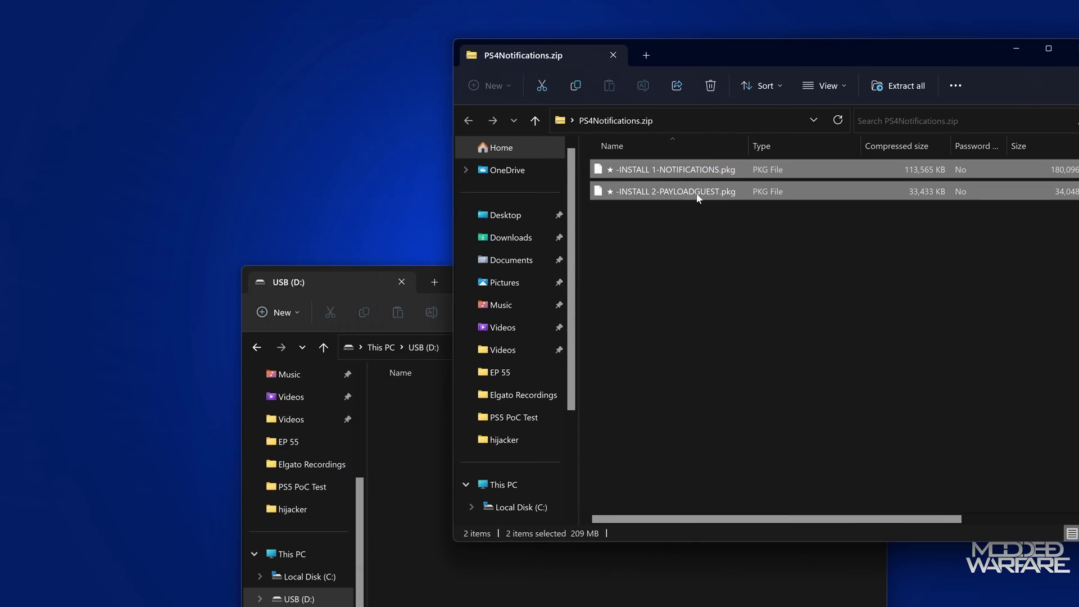
Copy both .pkg files, including -INSTALL 1-NOTIFICATIONS.pkg, onto the USB (D:) drive.
{"action": "left_click_drag", "start_coordinate": [704, 53], "coordinate": [782, 56]}
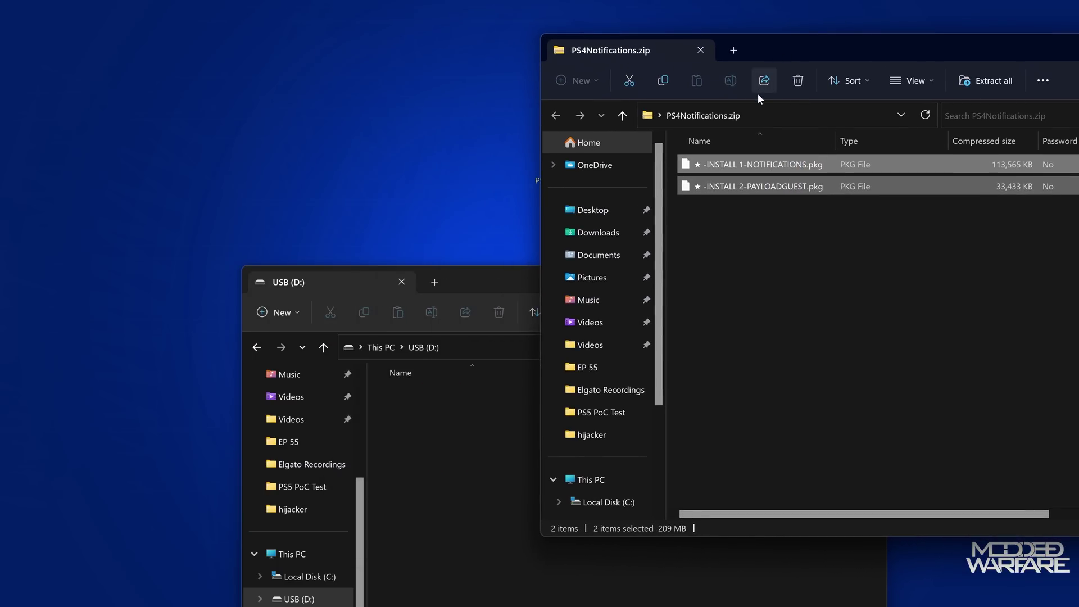
{"action": "left_click", "coordinate": [803, 164]}
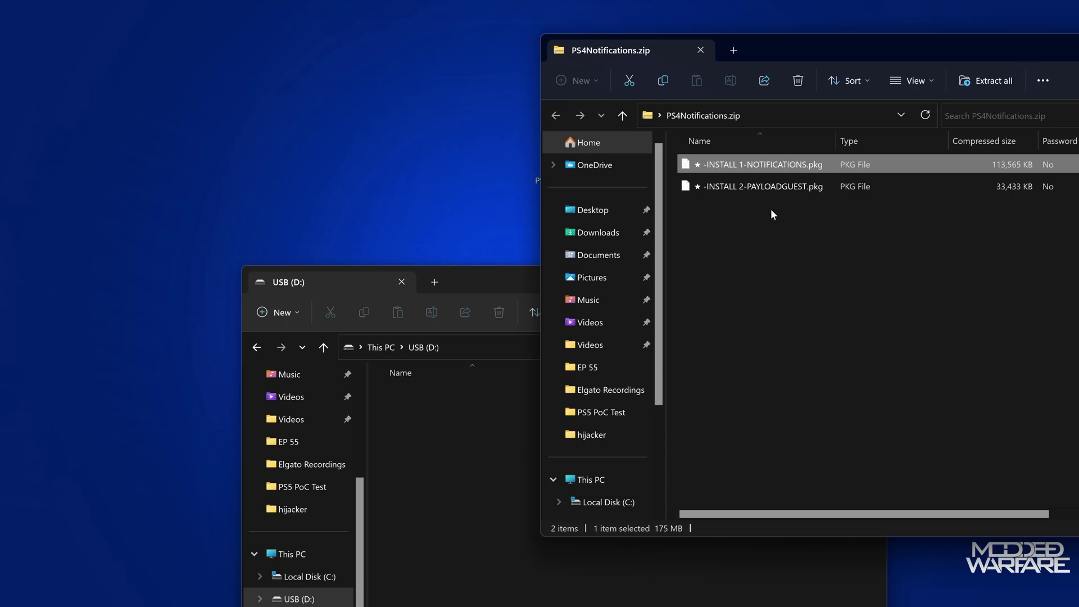
{"action": "left_click_drag", "start_coordinate": [771, 213], "coordinate": [787, 166]}
{"action": "left_click_drag", "start_coordinate": [475, 459], "coordinate": [477, 461]}
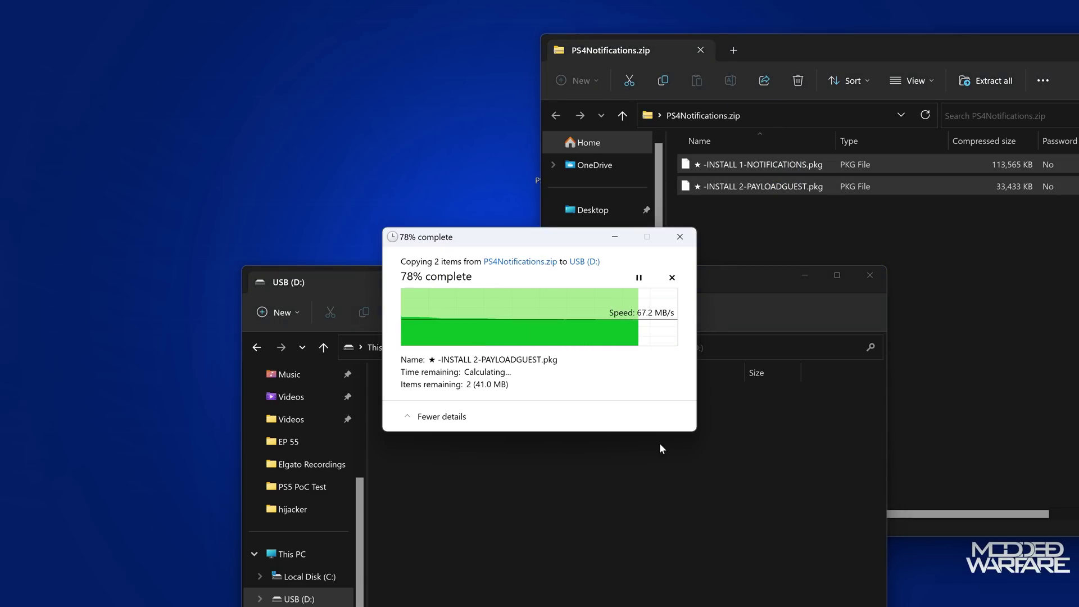
{"action": "left_click_drag", "start_coordinate": [630, 284], "coordinate": [565, 202]}
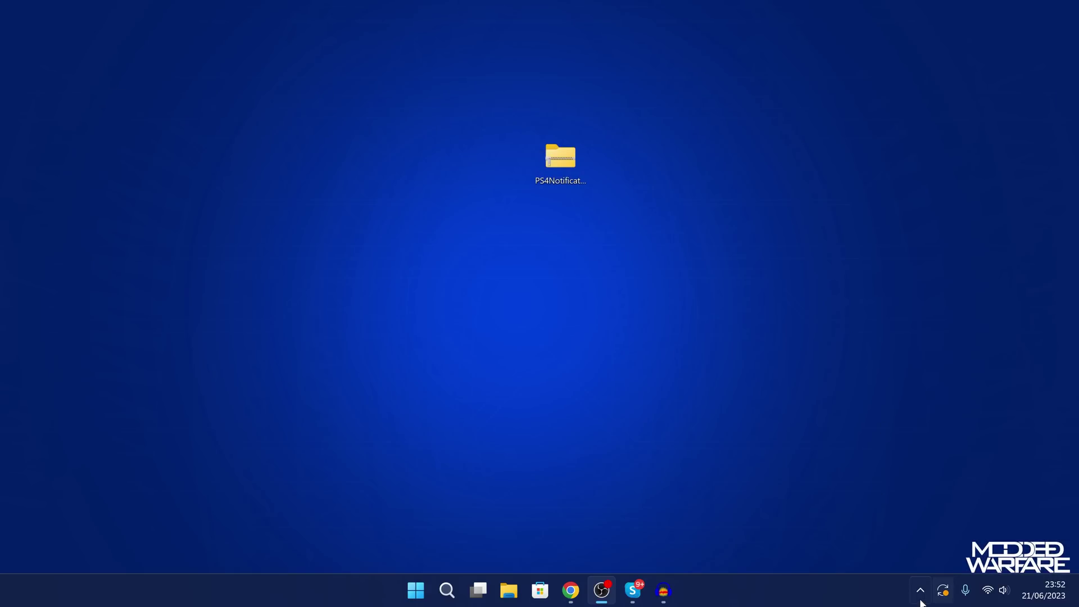
Set GoldHEN's Package Source in Debug Settings to Usb.
{"action": "left_click", "coordinate": [920, 590]}
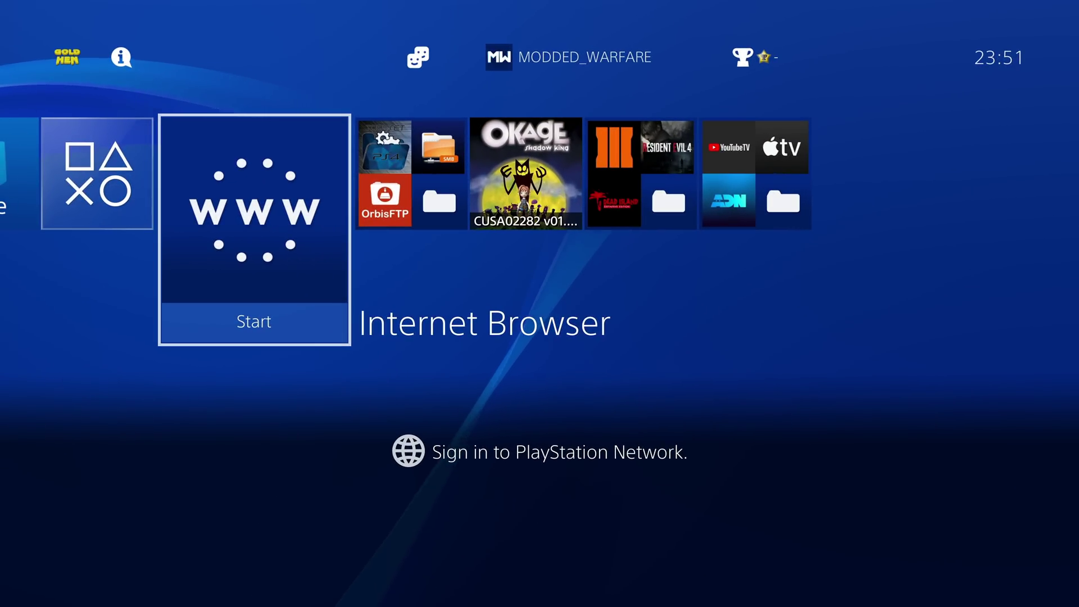
{"action": "key", "text": "Up"}
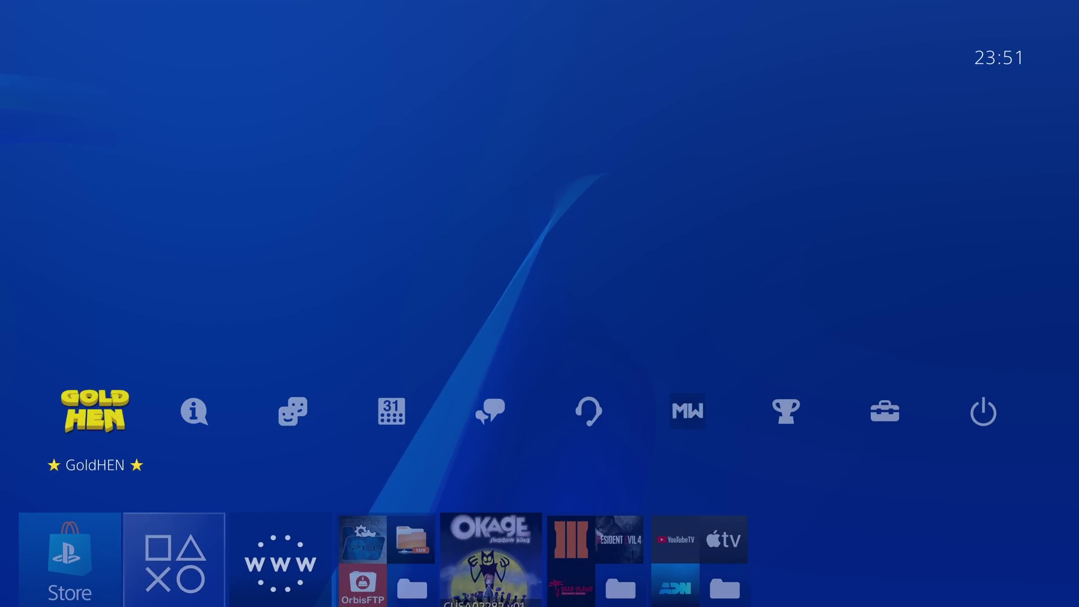
{"action": "key", "text": "Return"}
{"action": "key", "text": "Return"}
{"action": "key", "text": "Down"}
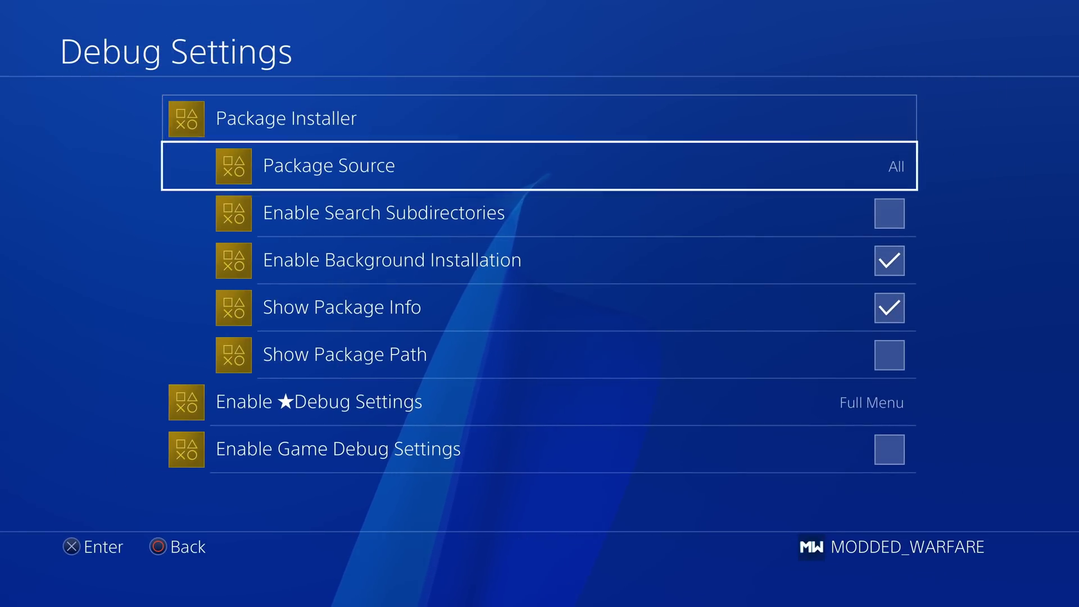
{"action": "key", "text": "Return"}
{"action": "key", "text": "Up"}
{"action": "key", "text": "Up"}
{"action": "key", "text": "Return"}
{"action": "key", "text": "Up"}
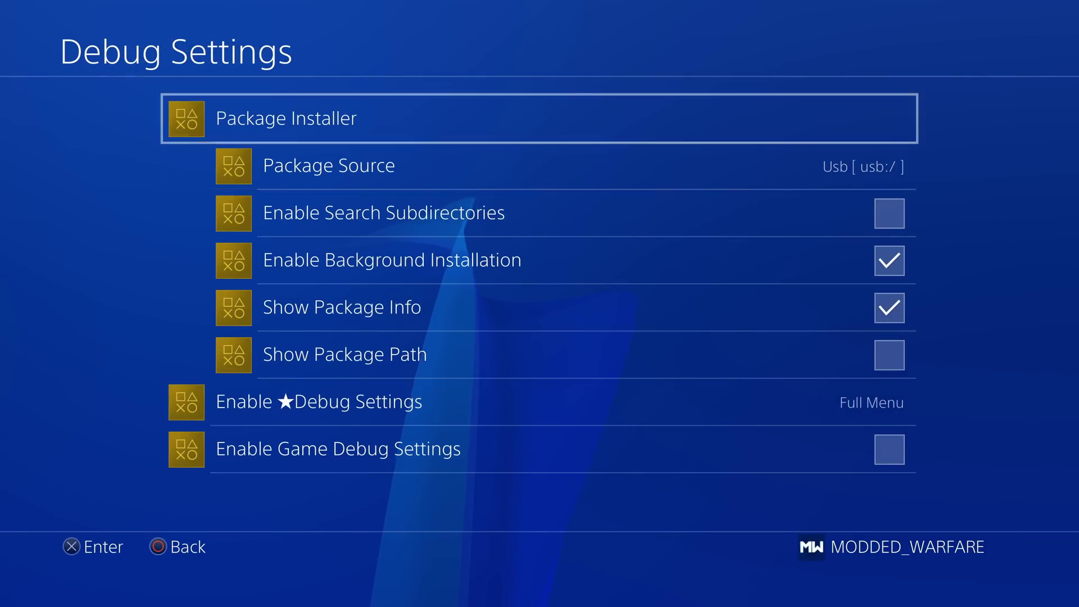
{"action": "key", "text": "Return"}
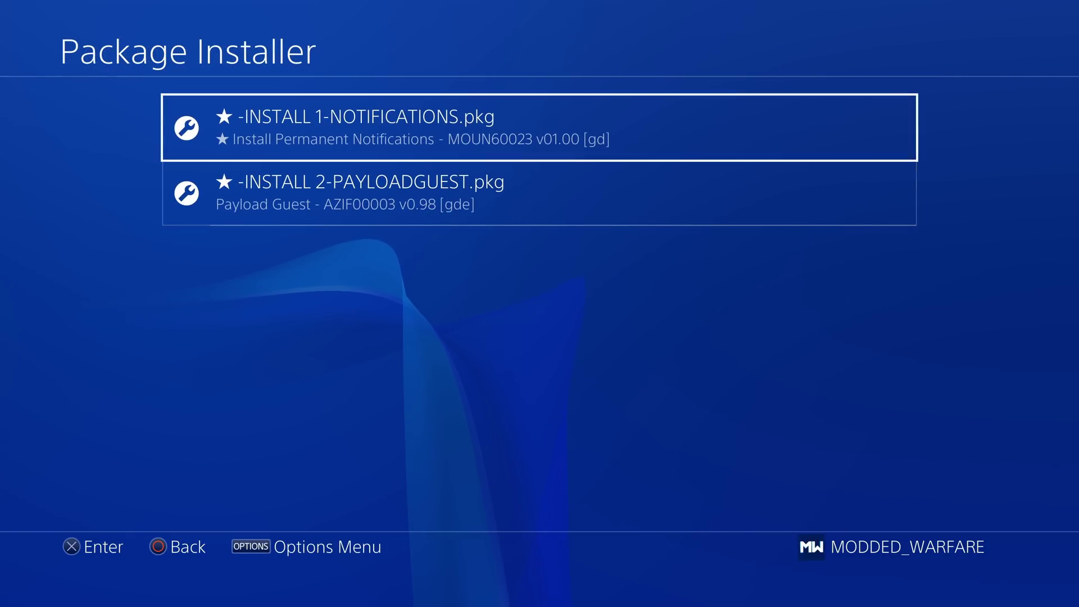
Install the NOTIFICATIONS and PAYLOADGUEST packages from the Package Installer.
{"action": "key", "text": "Down"}
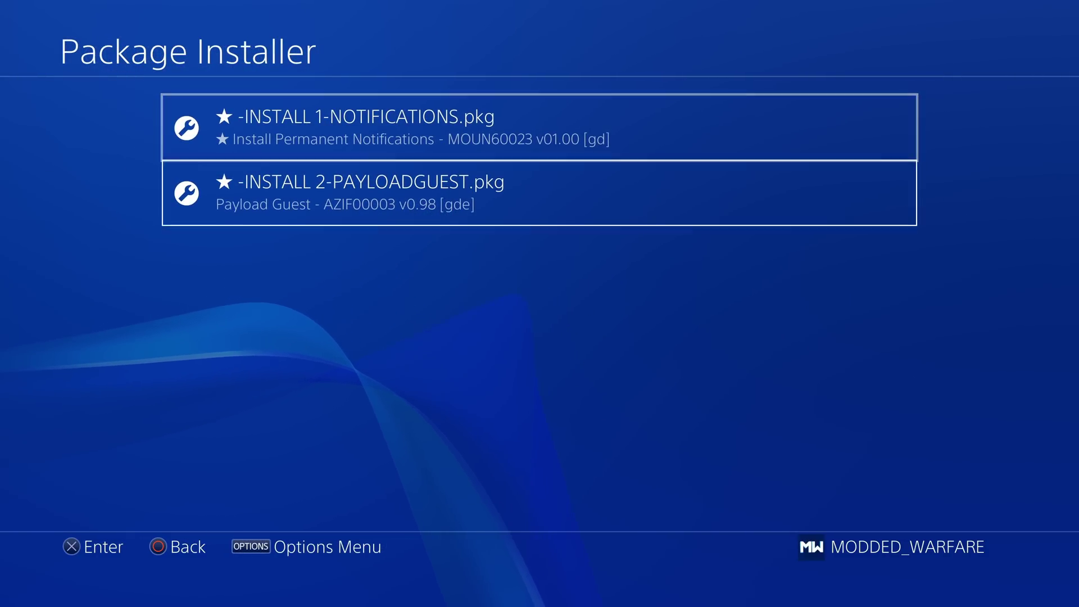
{"action": "key", "text": "Up"}
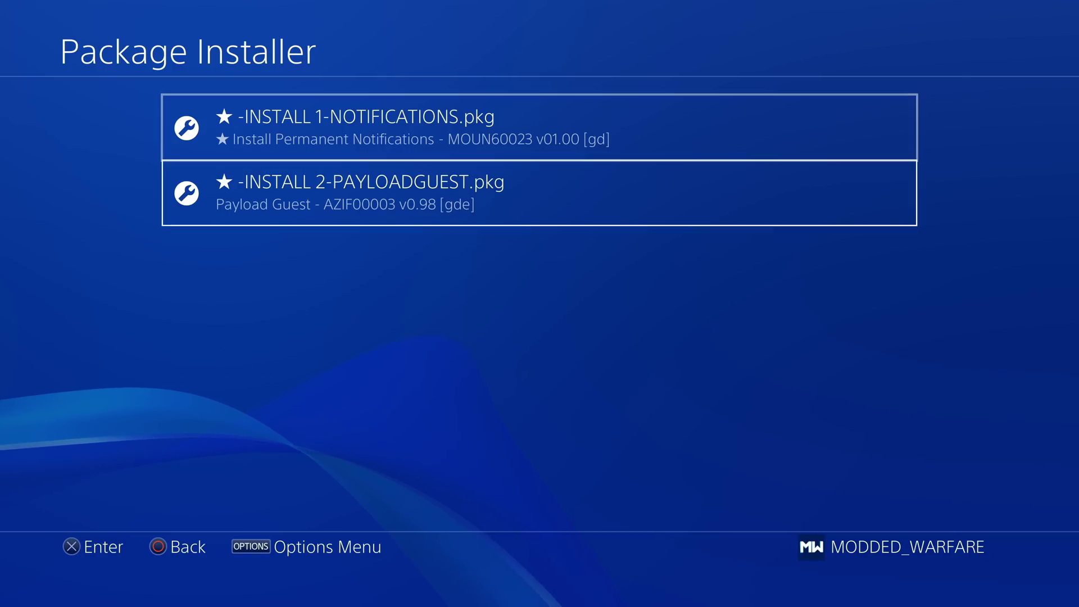
{"action": "key", "text": "Return"}
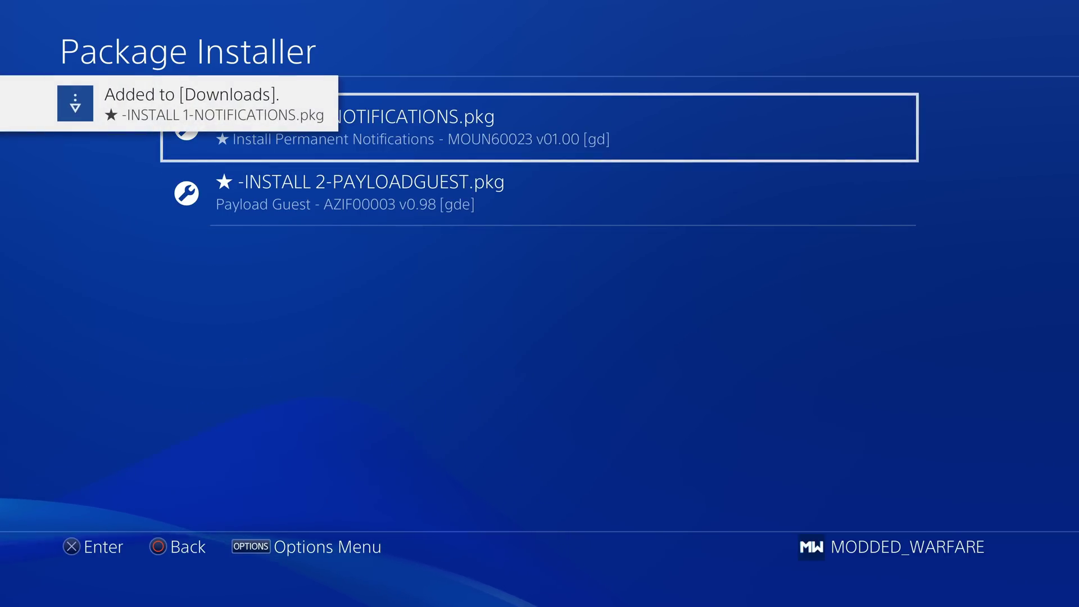
{"action": "key", "text": "Down"}
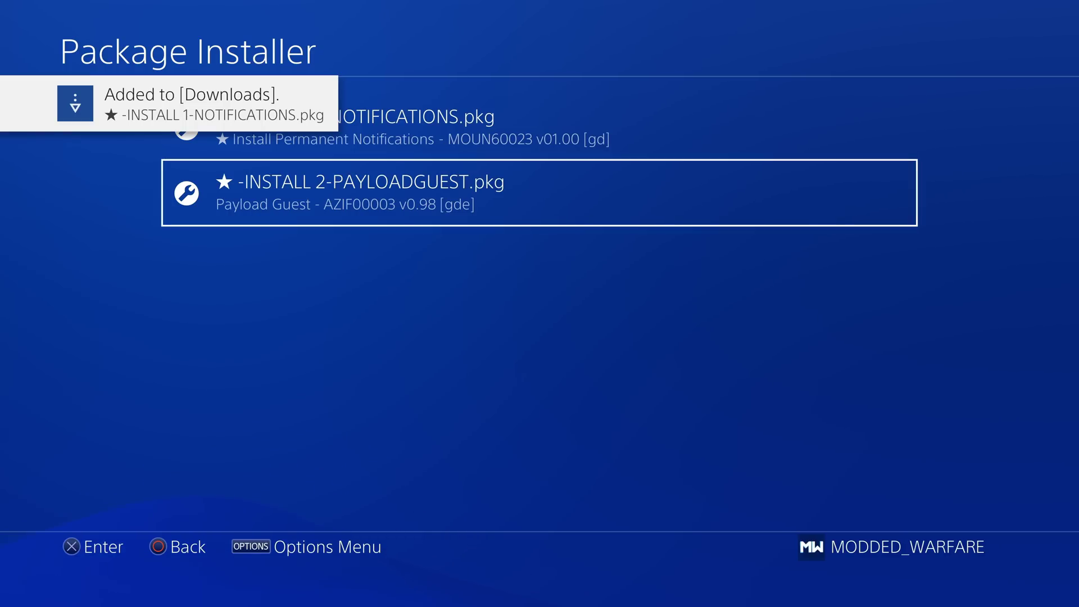
{"action": "key", "text": "Return"}
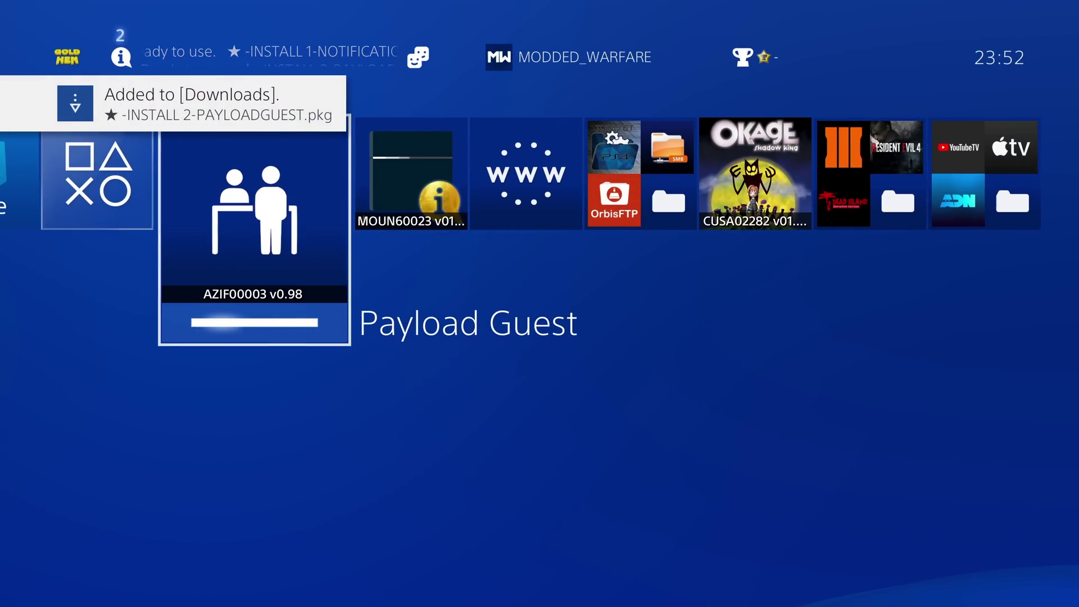
Check the new Install Permanent Notifications and Payload Guest apps and their package entries.
{"action": "key", "text": "Right"}
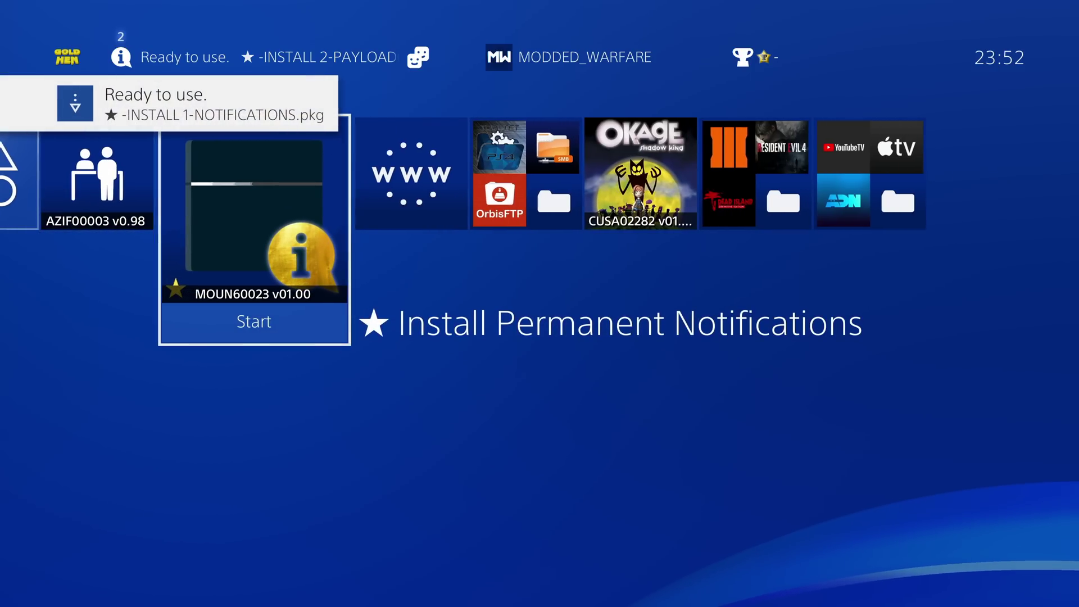
{"action": "key", "text": "Left"}
{"action": "key", "text": "Right"}
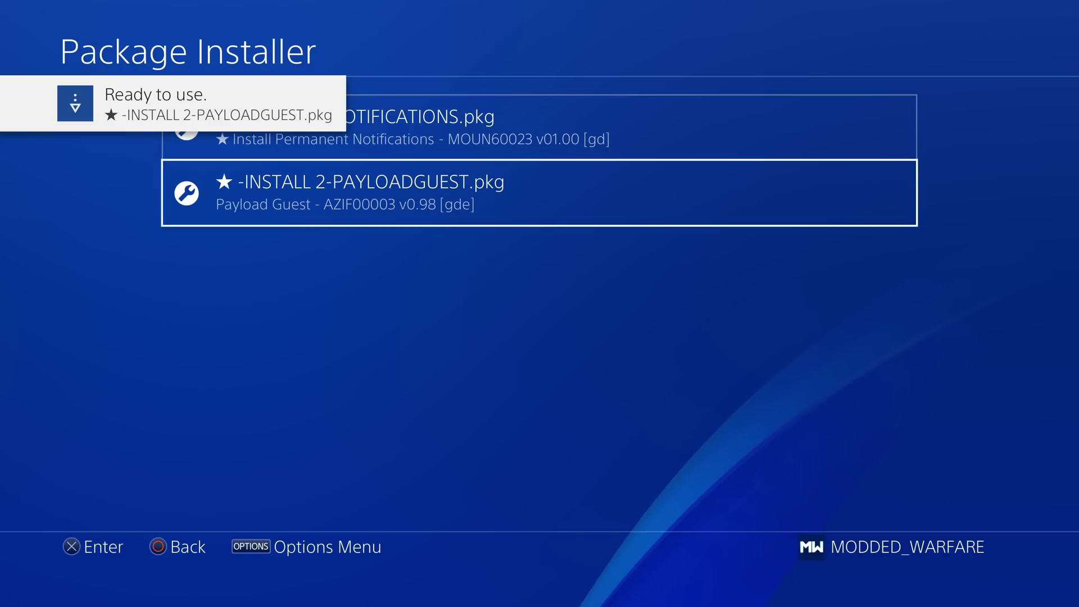
{"action": "key", "text": "Up"}
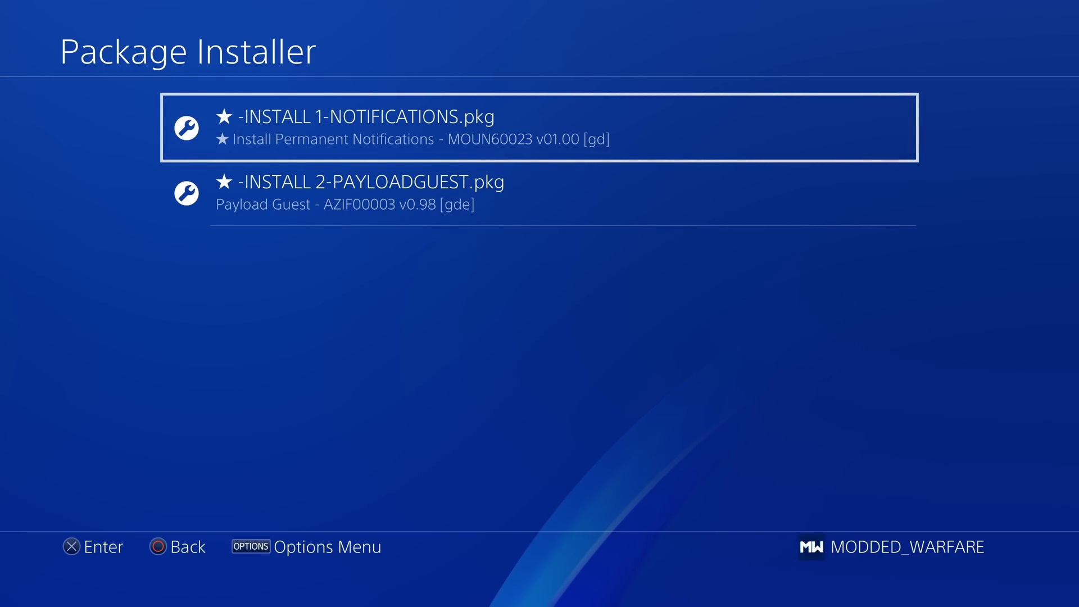
{"action": "key", "text": "Down"}
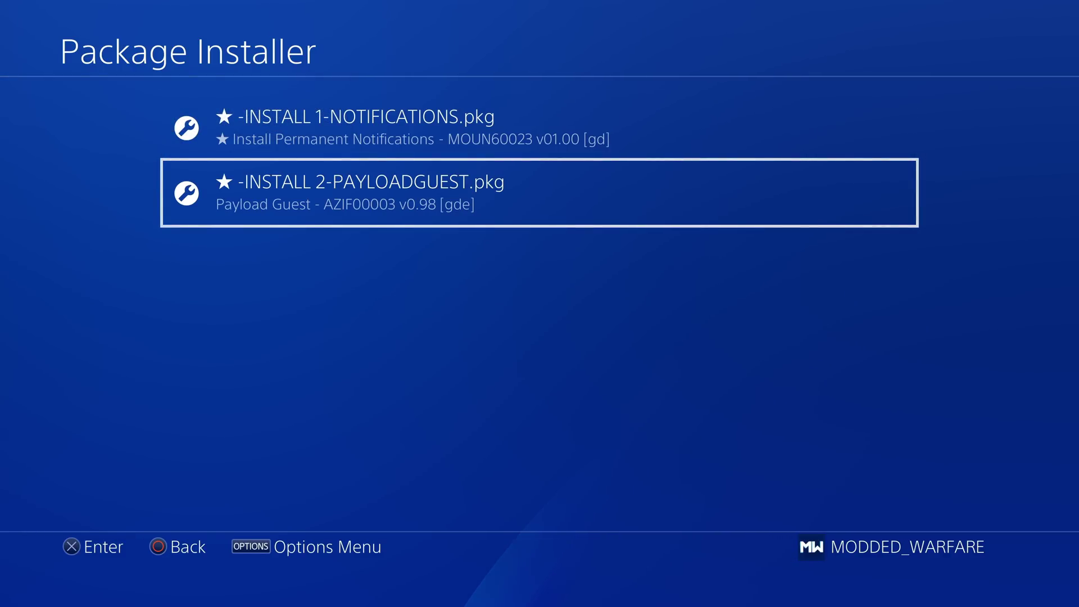
Close the Install Permanent Notifications app and move to the Payload Guest tile.
{"action": "key", "text": "Right"}
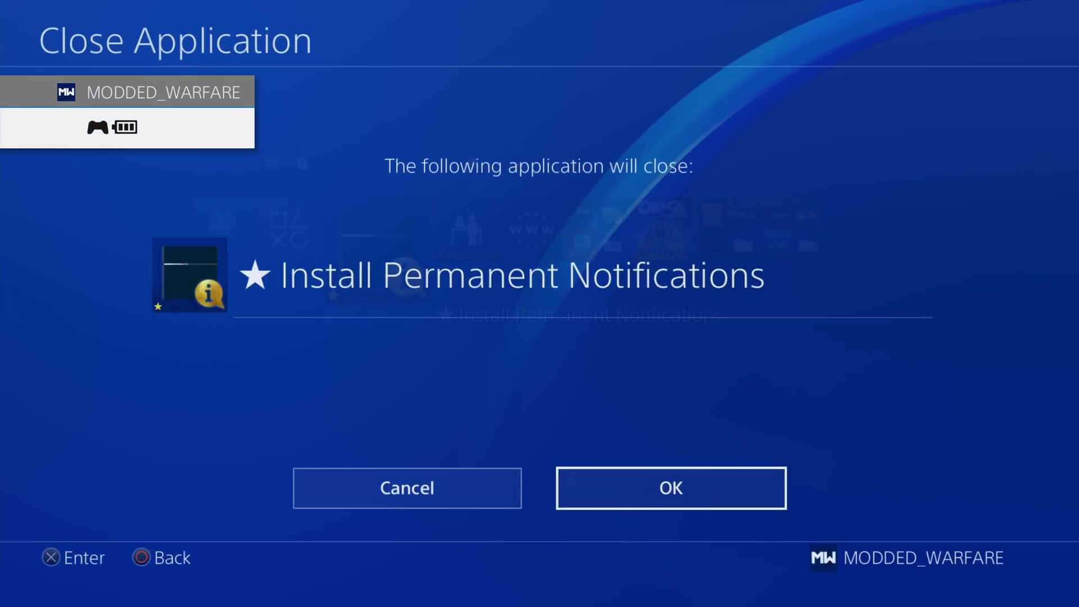
{"action": "key", "text": "Return"}
{"action": "key", "text": "Right"}
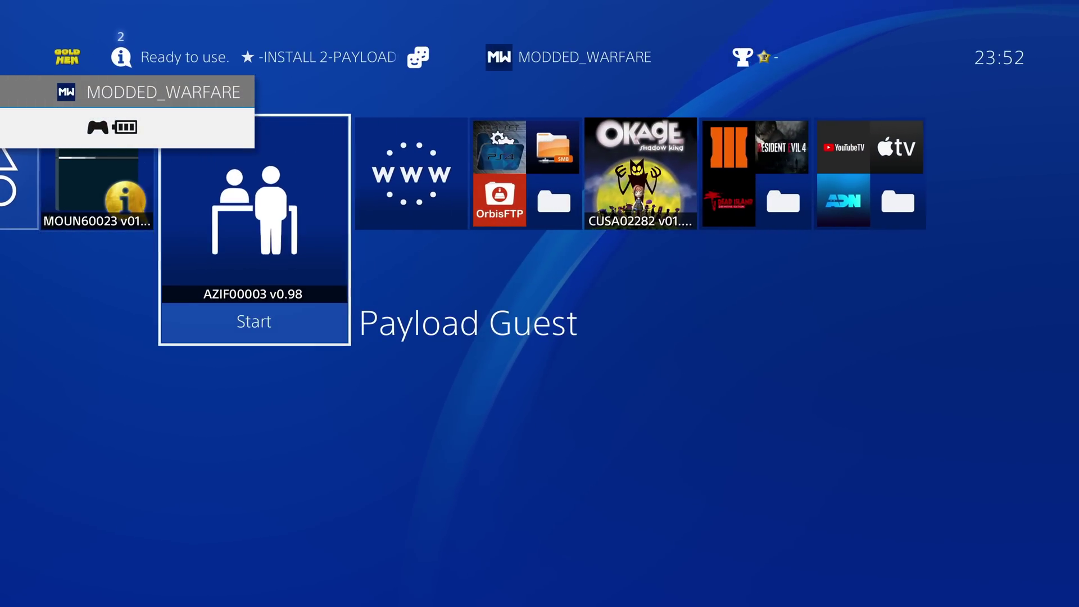
{"action": "key", "text": "Return"}
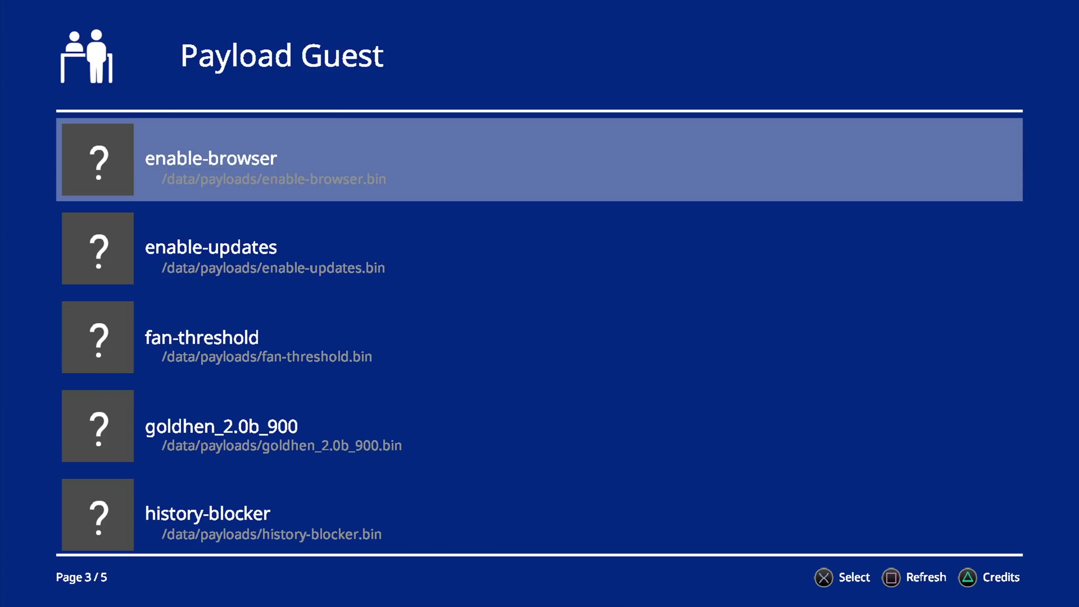
{"action": "key", "text": "Down"}
{"action": "key", "text": "Down"}
{"action": "key", "text": "Down"}
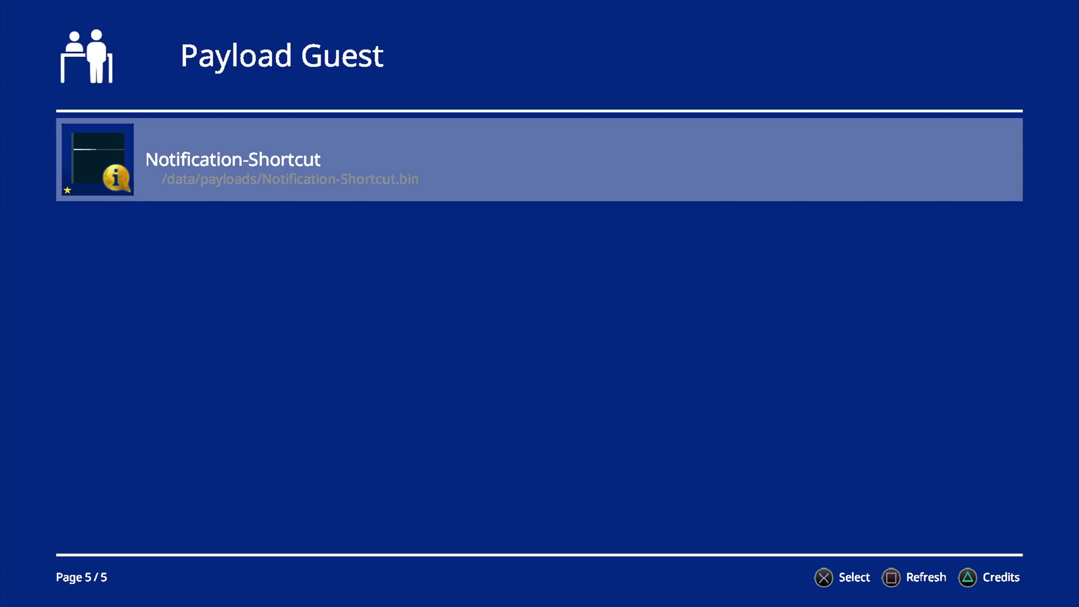
Send the Notification-Shortcut payload from Payload Guest, then go back to the home screen.
{"action": "key", "text": "Return"}
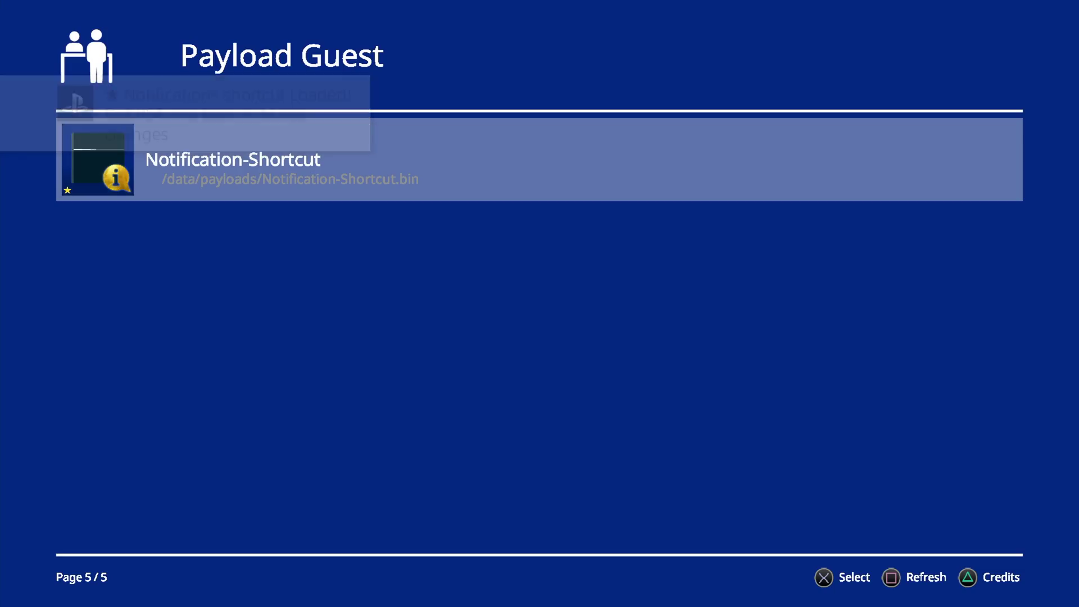
{"action": "key", "text": "super"}
Close the Payload Guest application.
{"action": "key", "text": "Menu"}
{"action": "key", "text": "Return"}
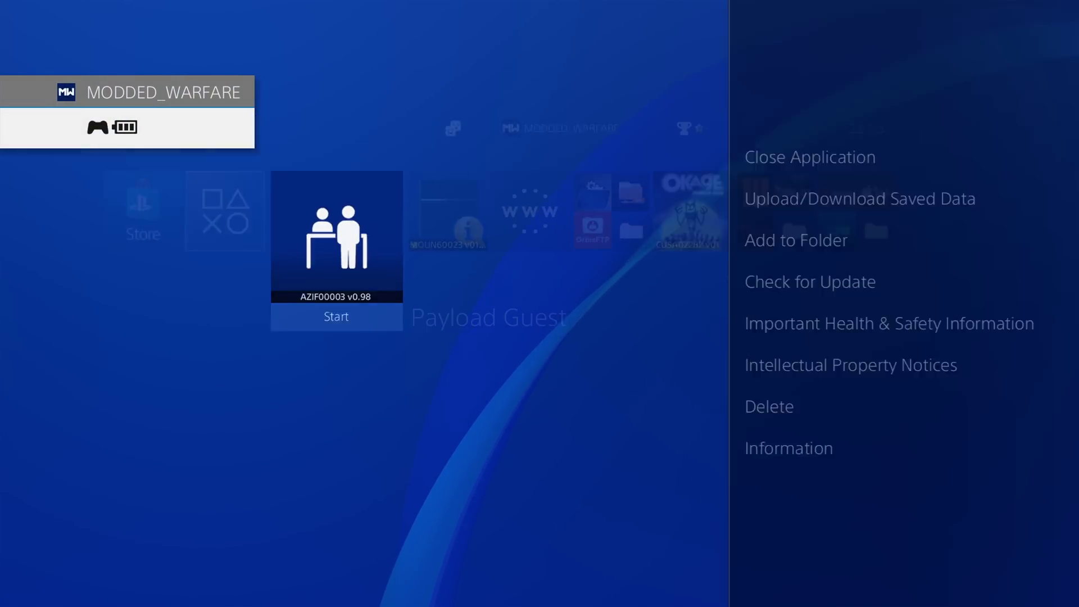
{"action": "key", "text": "Return"}
Test the Debug Setting and Activate GoldHEN shortcuts in the Notifications list.
{"action": "key", "text": "Left"}
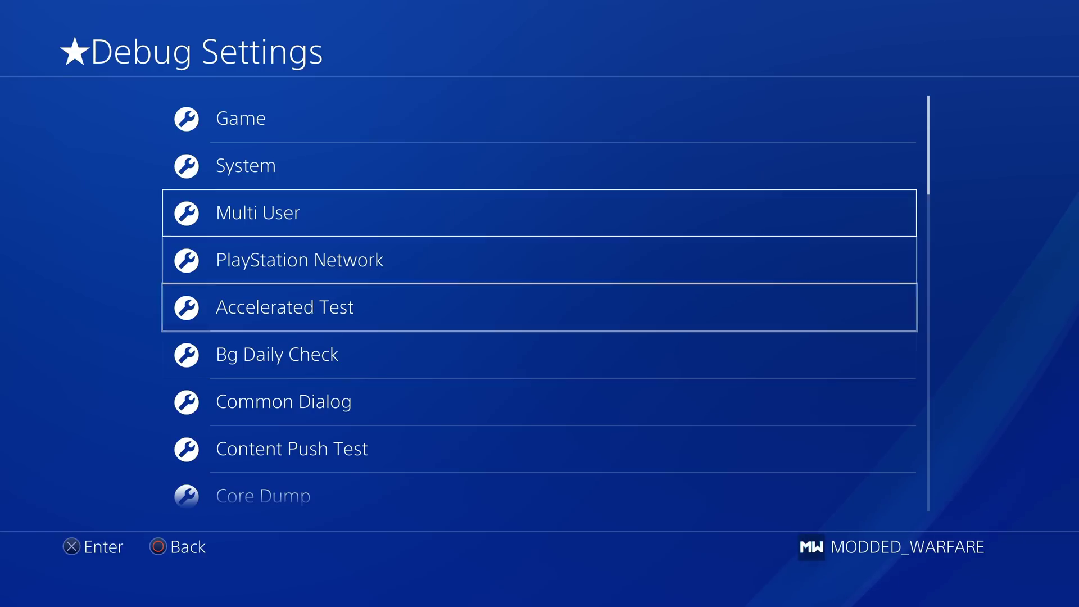
{"action": "key", "text": "Up"}
{"action": "key", "text": "Up"}
{"action": "key", "text": "Up"}
{"action": "key", "text": "Return"}
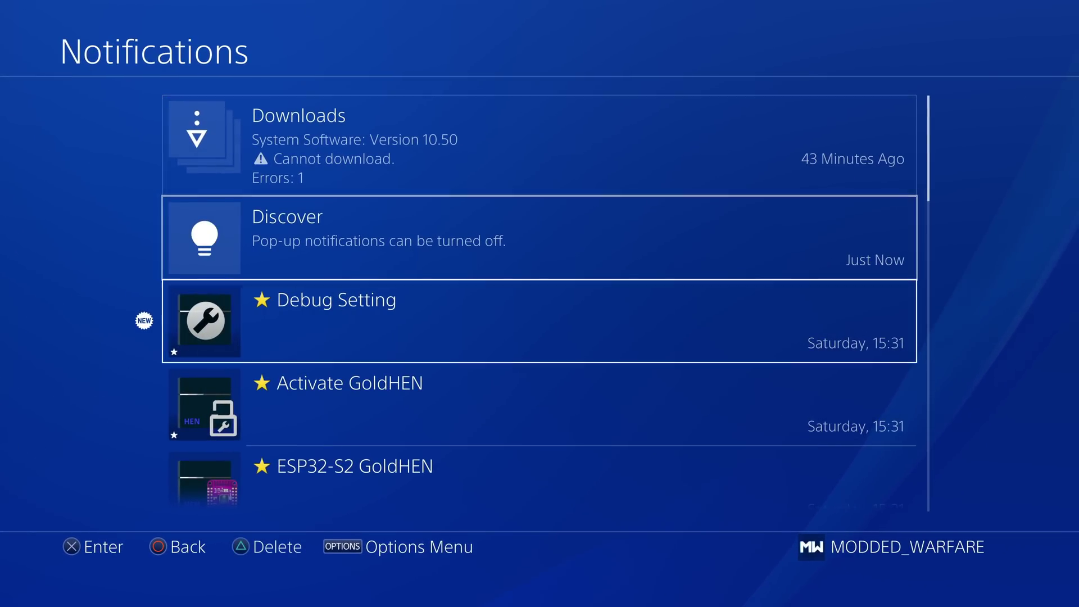
{"action": "key", "text": "Down"}
{"action": "key", "text": "Down"}
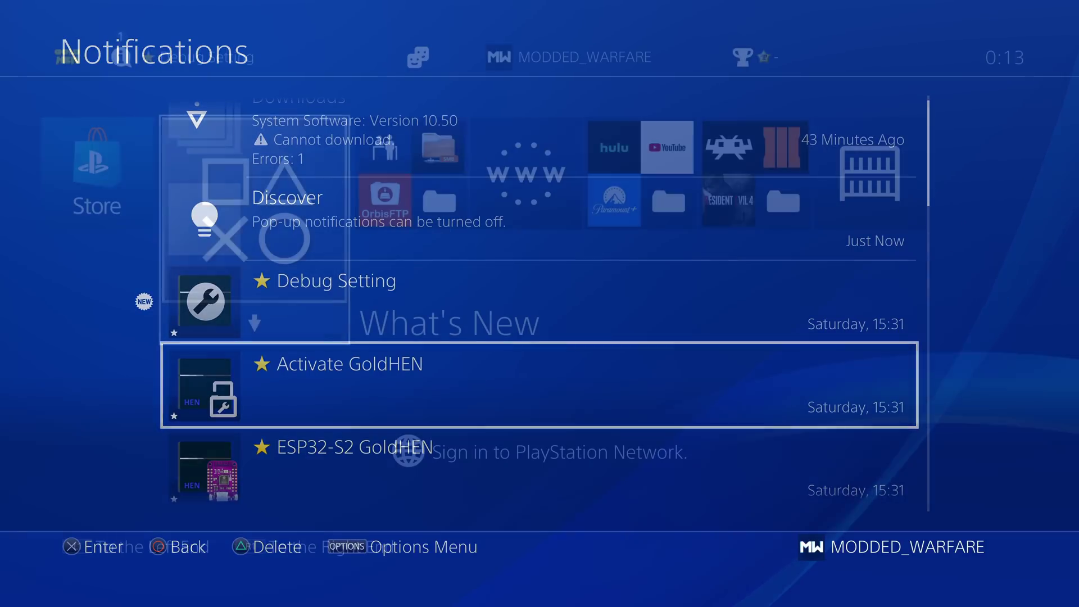
{"action": "key", "text": "Up"}
Set GoldHEN's Enable Debug Settings option, then return to the notification shortcuts.
{"action": "key", "text": "Left"}
{"action": "key", "text": "Return"}
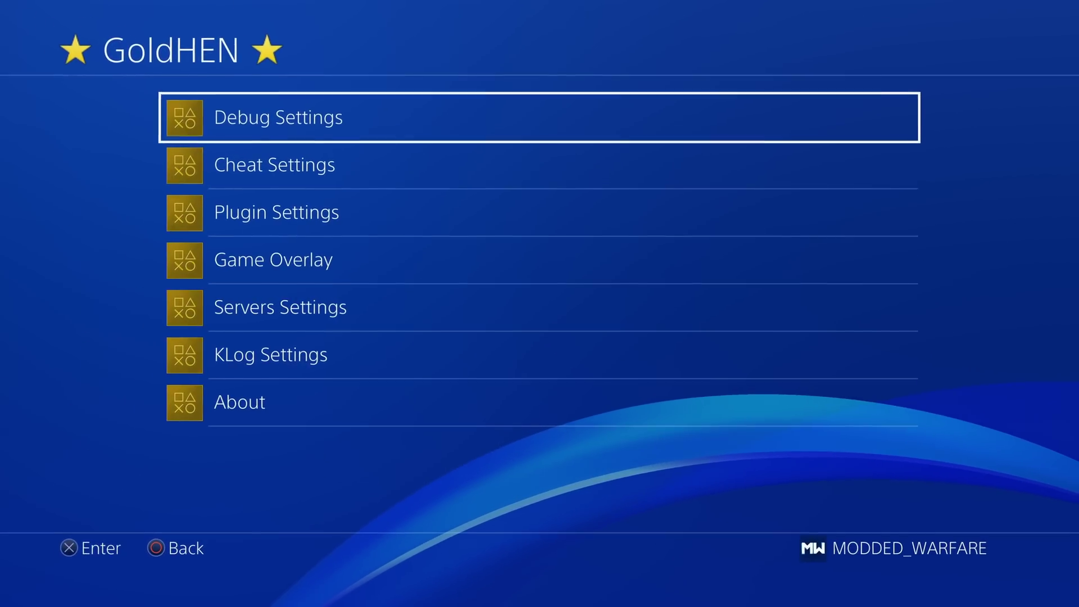
{"action": "key", "text": "Return"}
{"action": "key", "text": "Down"}
{"action": "key", "text": "Down"}
{"action": "key", "text": "Down"}
{"action": "key", "text": "Down"}
{"action": "key", "text": "Down"}
{"action": "key", "text": "Down"}
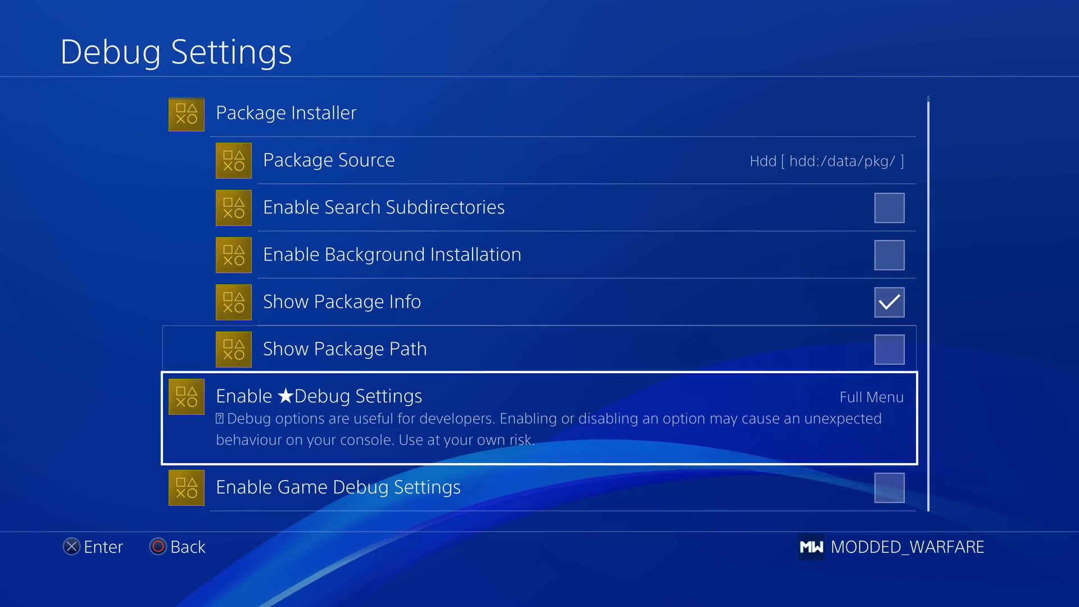
{"action": "key", "text": "Return"}
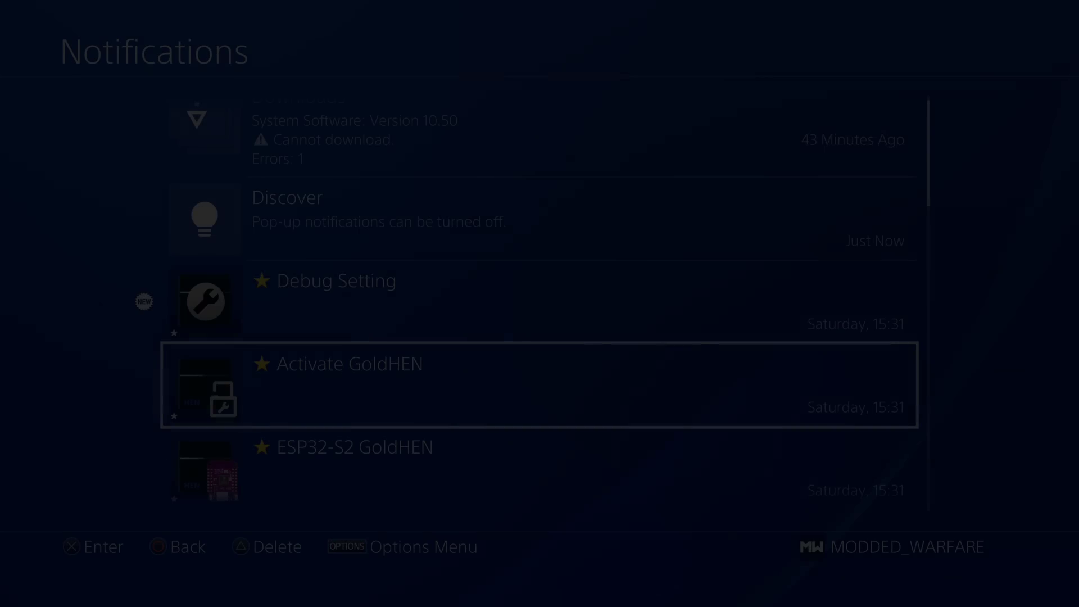
{"action": "key", "text": "Down"}
{"action": "key", "text": "Up"}
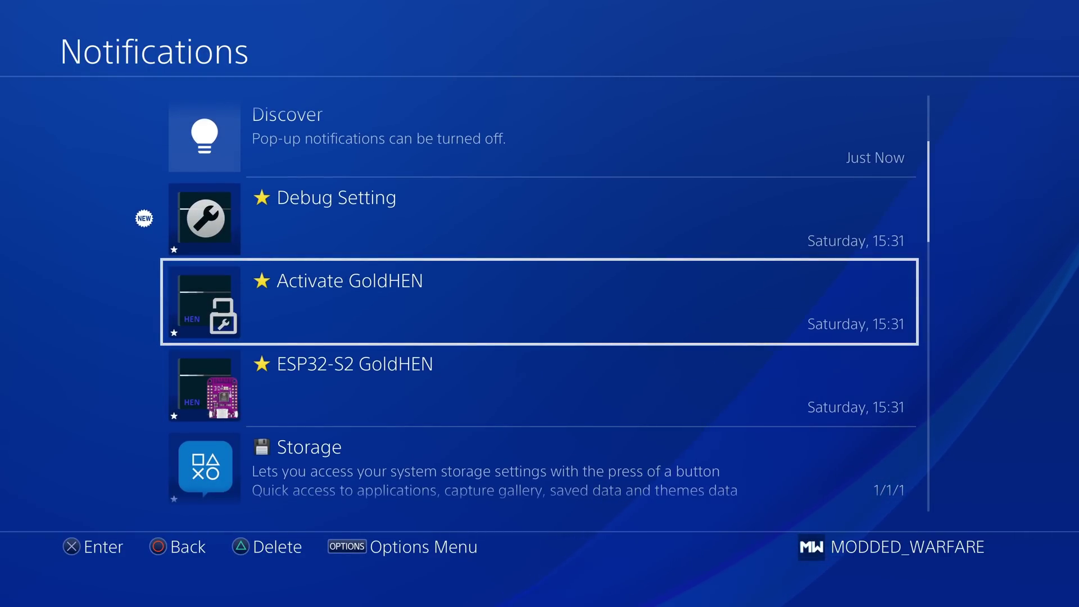
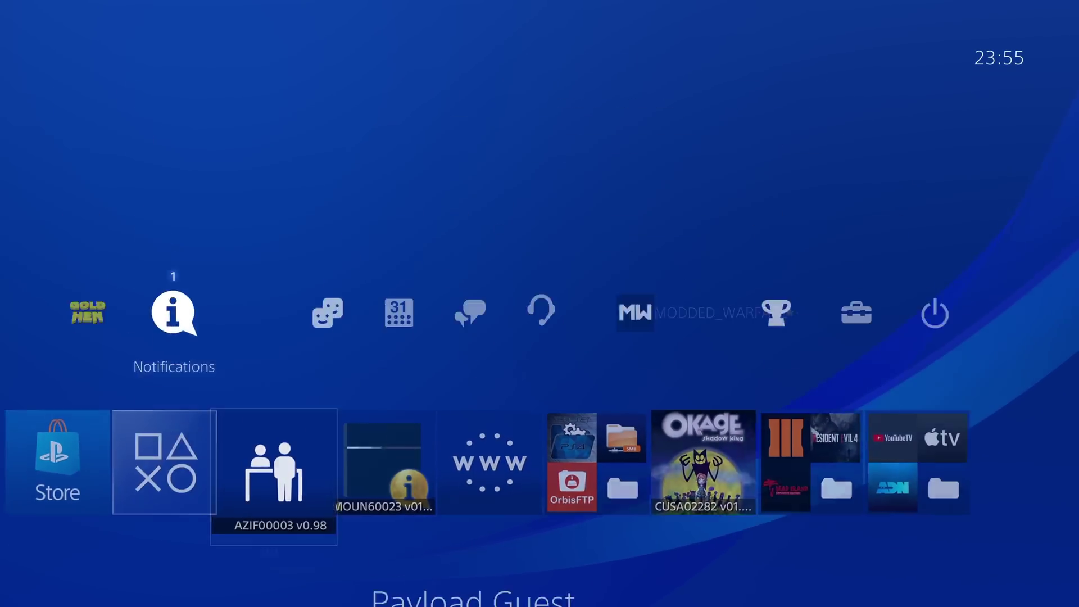
Open the Notifications list and browse the starred Activate GoldHEN and ESP32-S2 GoldHEN entries.
{"action": "key", "text": "Left"}
{"action": "key", "text": "Right"}
{"action": "key", "text": "Return"}
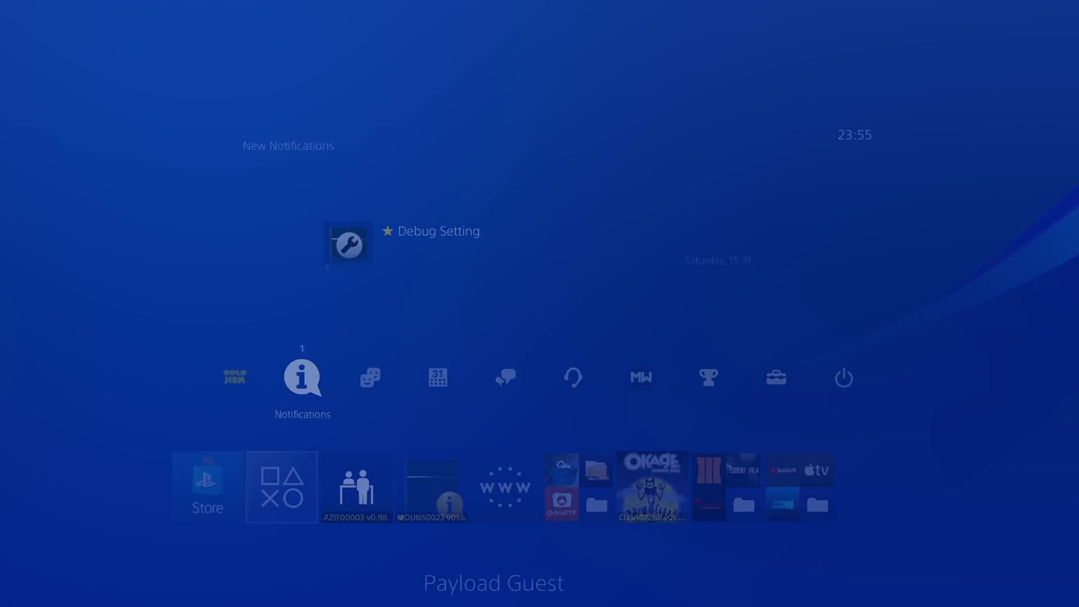
{"action": "key", "text": "Down"}
{"action": "key", "text": "Down"}
{"action": "key", "text": "Down"}
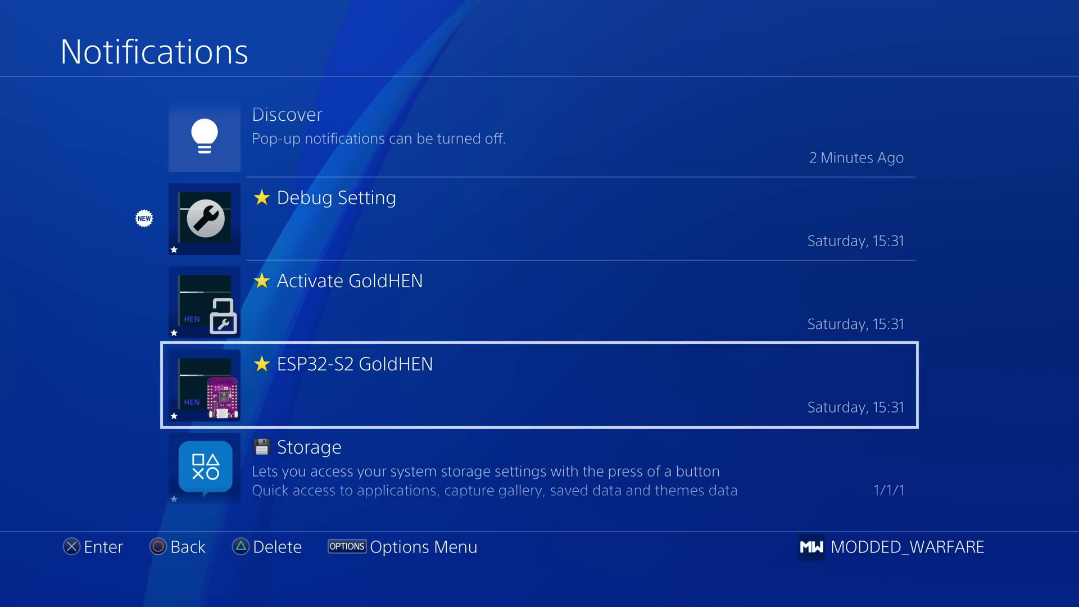
{"action": "key", "text": "Up"}
{"action": "key", "text": "Down"}
{"action": "key", "text": "Up"}
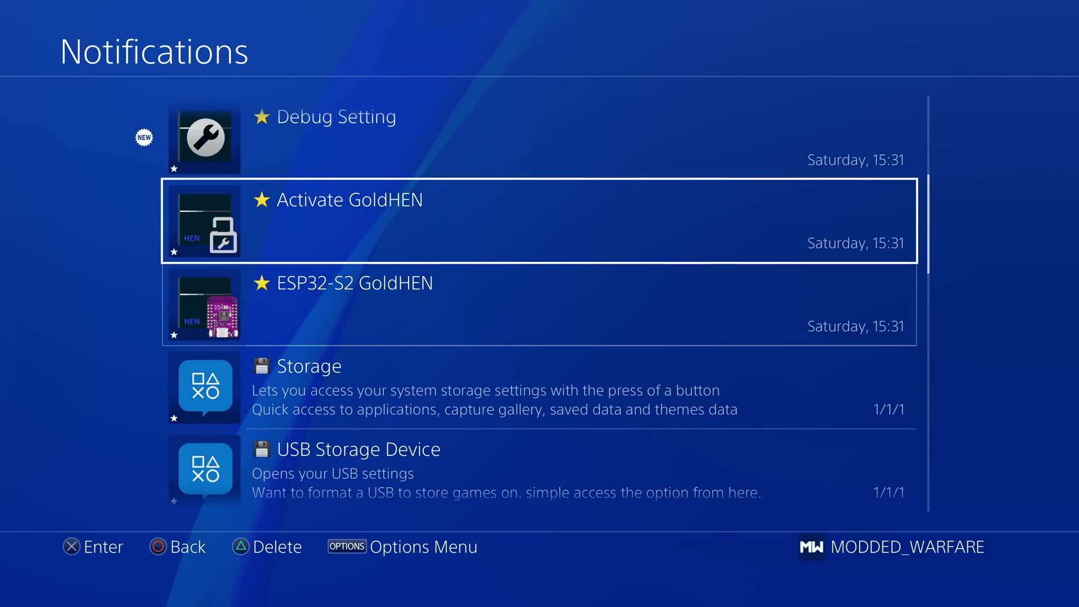
{"action": "key", "text": "Down"}
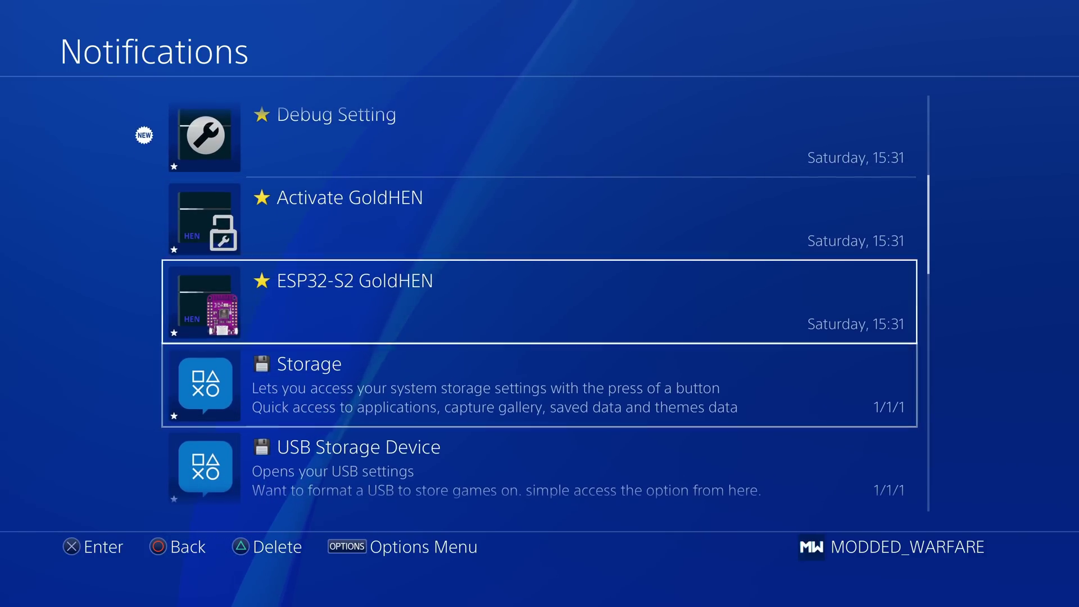
Launch the Storage shortcut, showing 161.8 GB applications and 178.8 GB free.
{"action": "key", "text": "Down"}
{"action": "key", "text": "Down"}
{"action": "key", "text": "Down"}
{"action": "key", "text": "Up"}
{"action": "key", "text": "Up"}
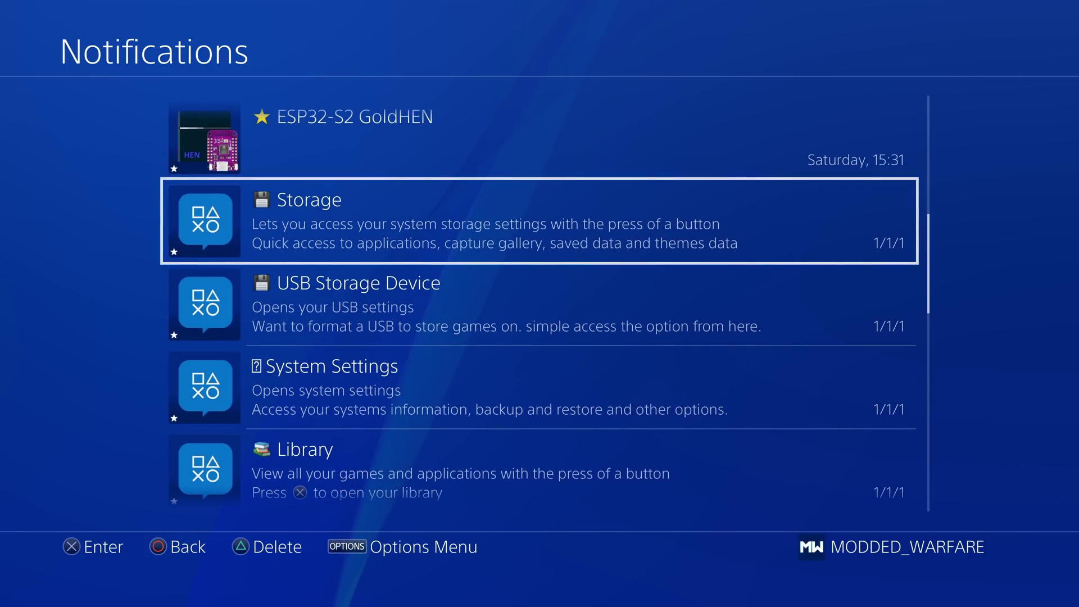
{"action": "key", "text": "Return"}
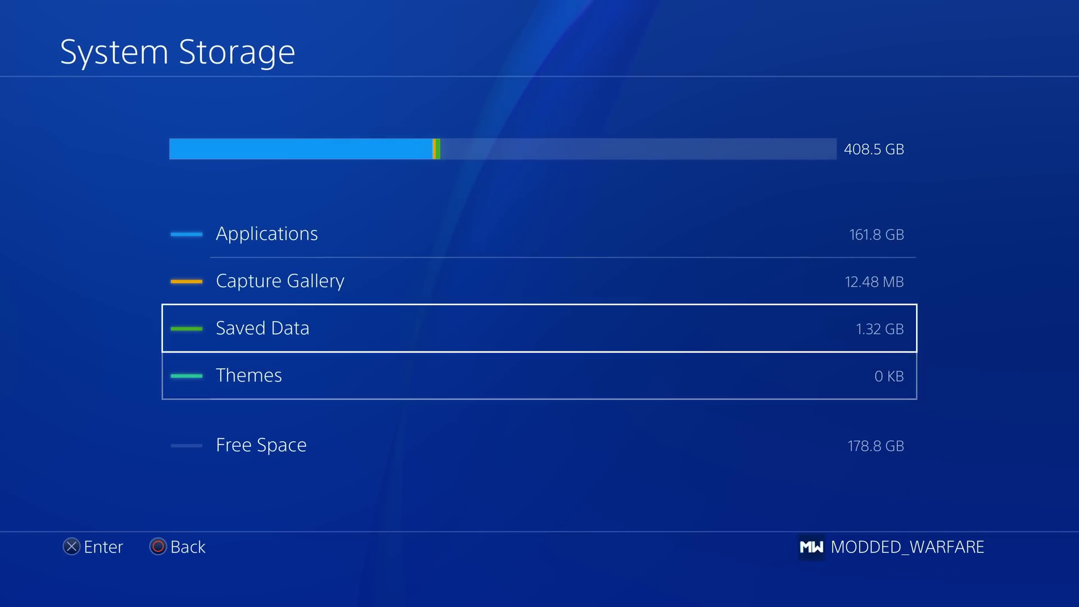
Leave System Storage, test the System Settings shortcut, then return to the shortcut list.
{"action": "key", "text": "Escape"}
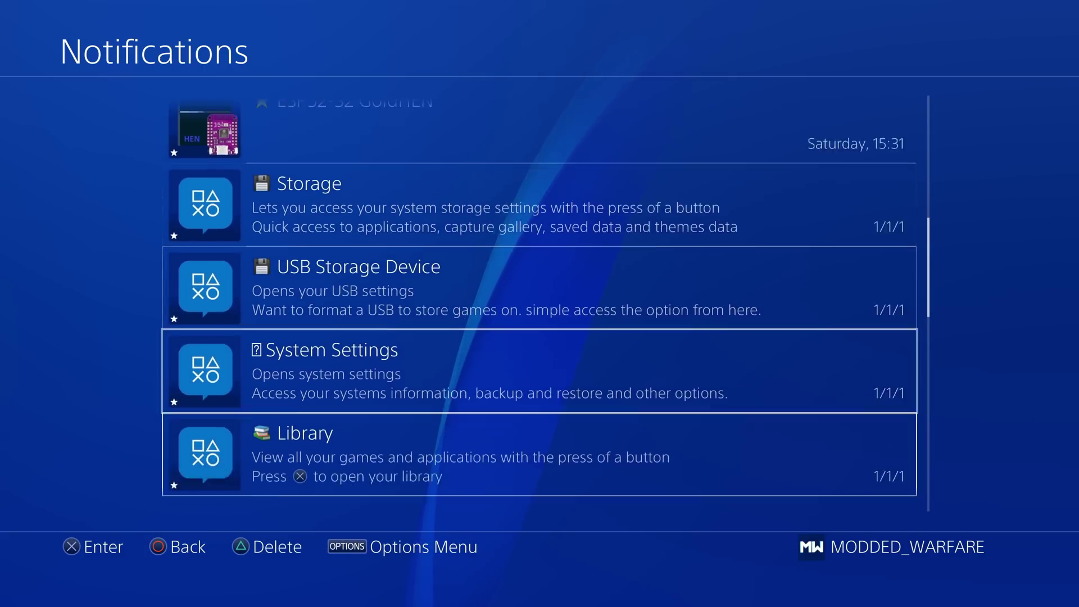
{"action": "key", "text": "Return"}
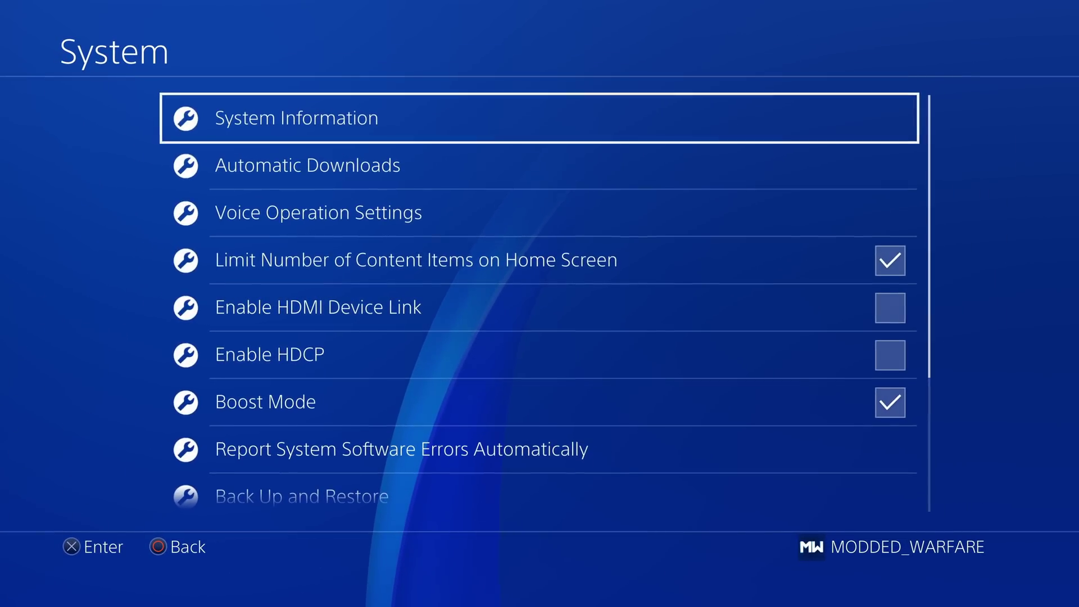
{"action": "key", "text": "Return"}
{"action": "key", "text": "Down"}
{"action": "key", "text": "Down"}
{"action": "key", "text": "Down"}
{"action": "key", "text": "Down"}
{"action": "key", "text": "Down"}
{"action": "key", "text": "Down"}
{"action": "key", "text": "Down"}
{"action": "key", "text": "Down"}
{"action": "key", "text": "Down"}
{"action": "key", "text": "Down"}
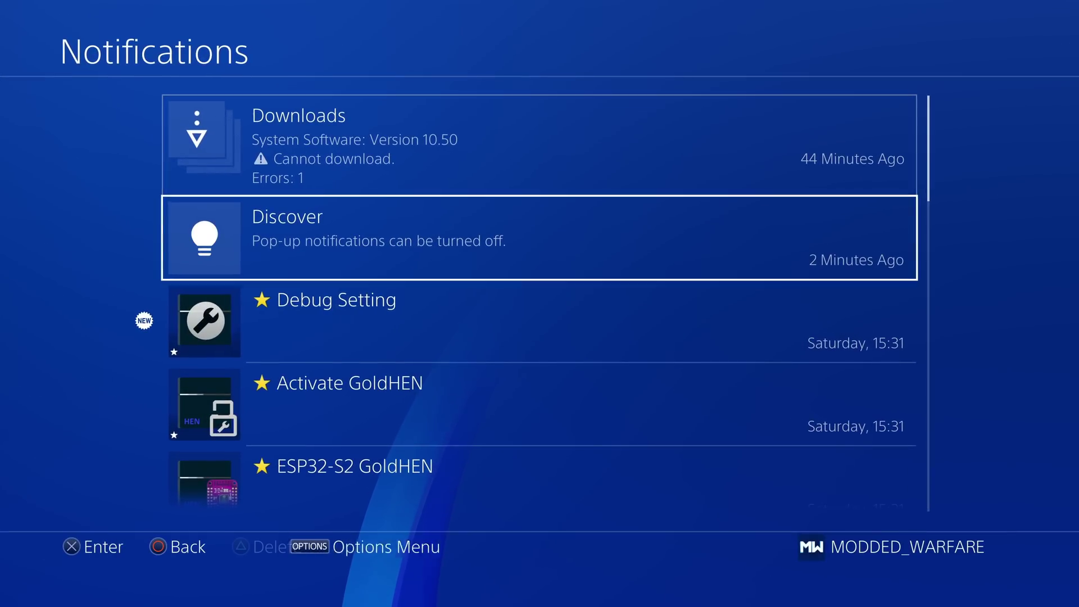
Browse the Application Save Data Management, Capture Gallery and Settings shortcuts, testing Settings.
{"action": "key", "text": "Up"}
{"action": "key", "text": "Up"}
{"action": "key", "text": "Up"}
{"action": "key", "text": "Up"}
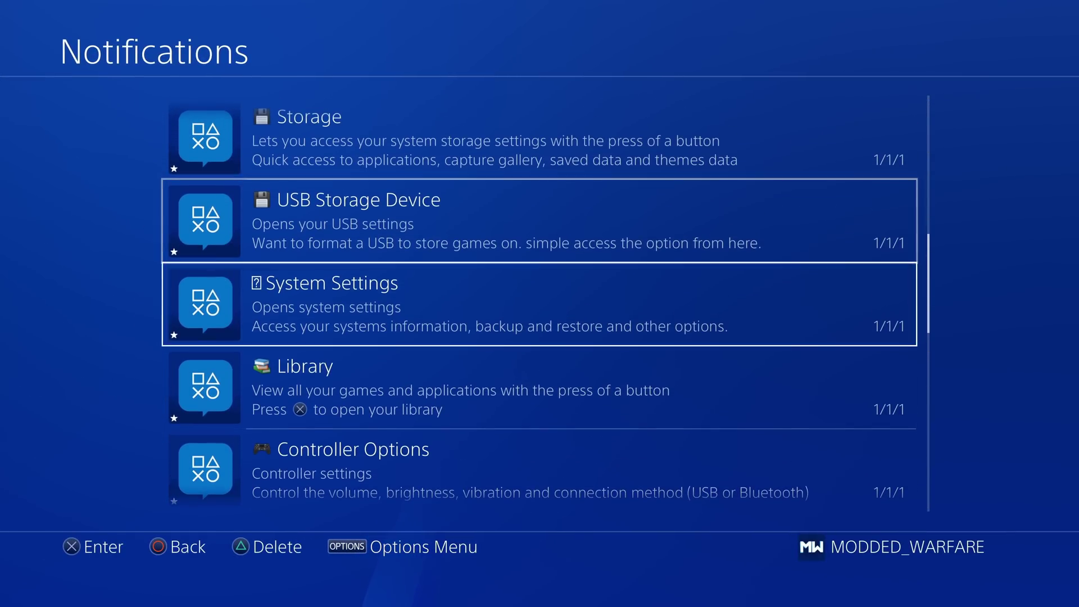
{"action": "key", "text": "Down"}
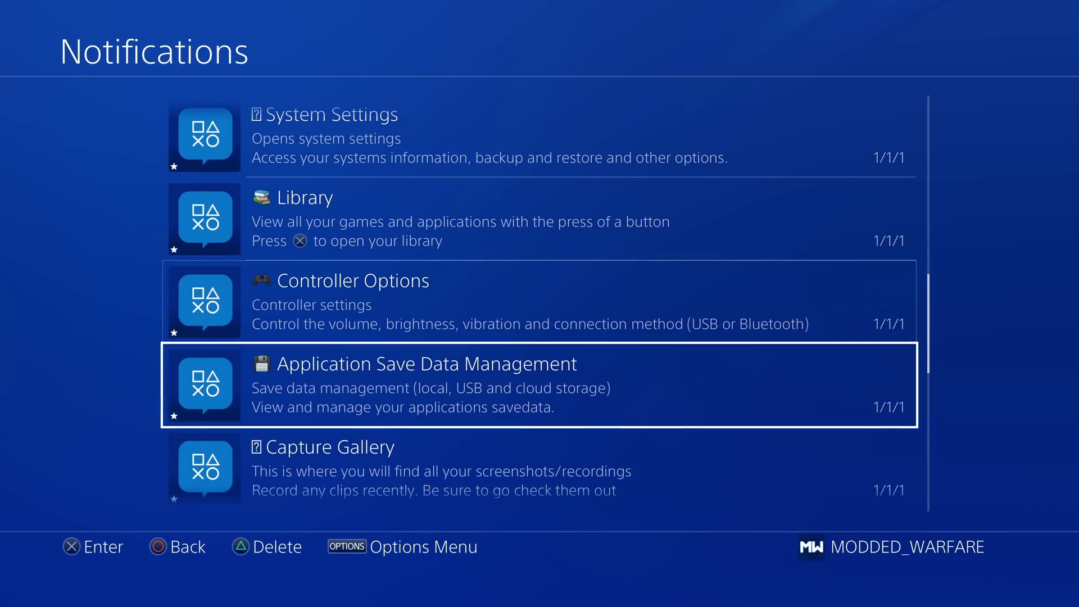
{"action": "key", "text": "Down"}
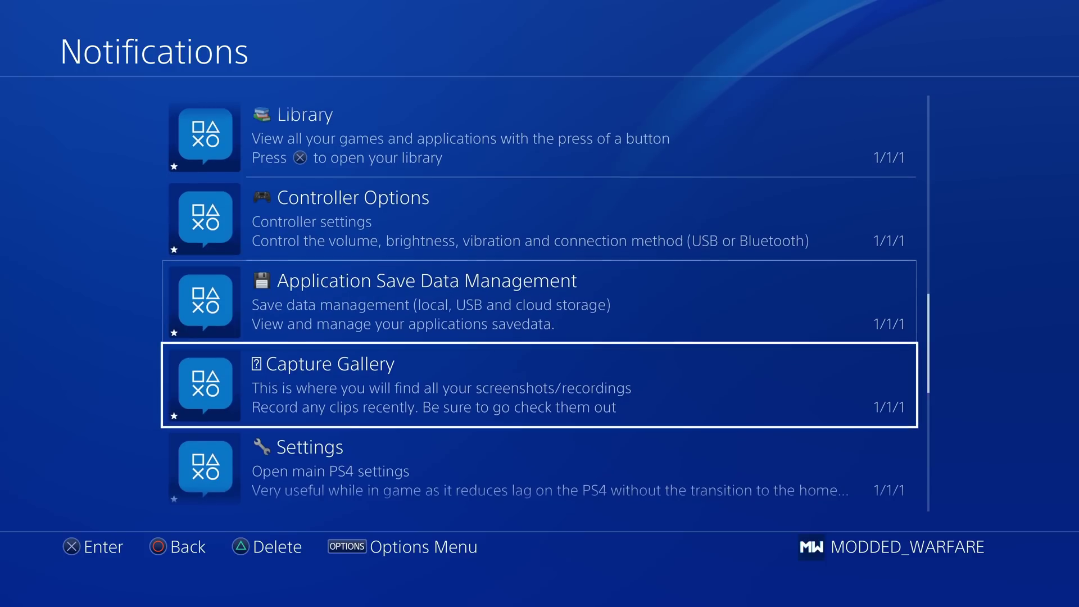
{"action": "key", "text": "Up"}
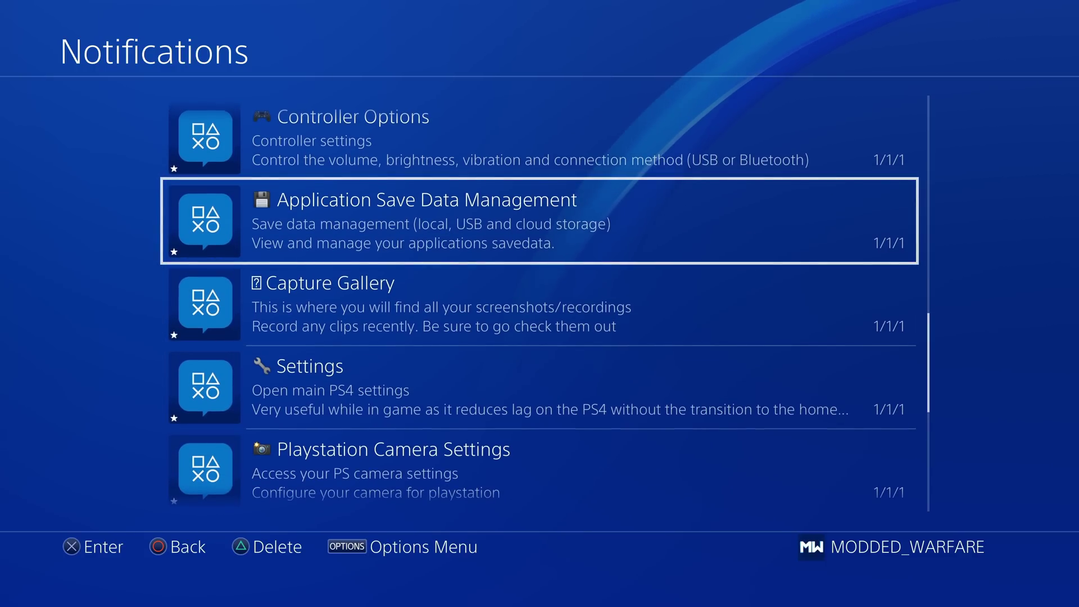
{"action": "key", "text": "Down"}
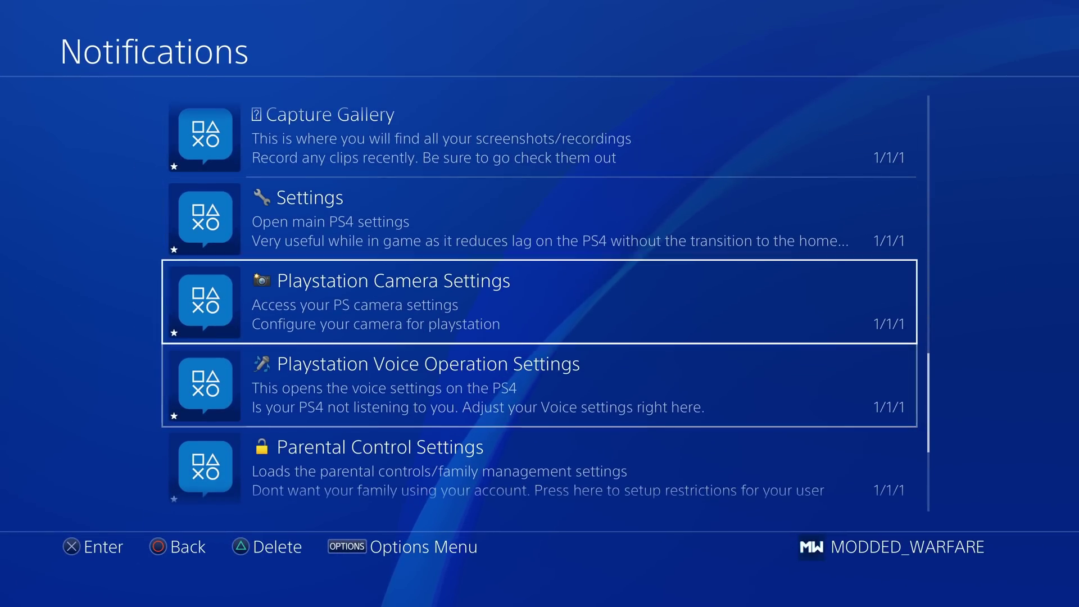
{"action": "key", "text": "Up"}
{"action": "key", "text": "Up"}
{"action": "key", "text": "Up"}
Scroll through the Voice Operation, Rest Mode, Network and Parental Control shortcuts, then close Notifications.
{"action": "key", "text": "Down"}
{"action": "key", "text": "Down"}
{"action": "key", "text": "Down"}
{"action": "key", "text": "Down"}
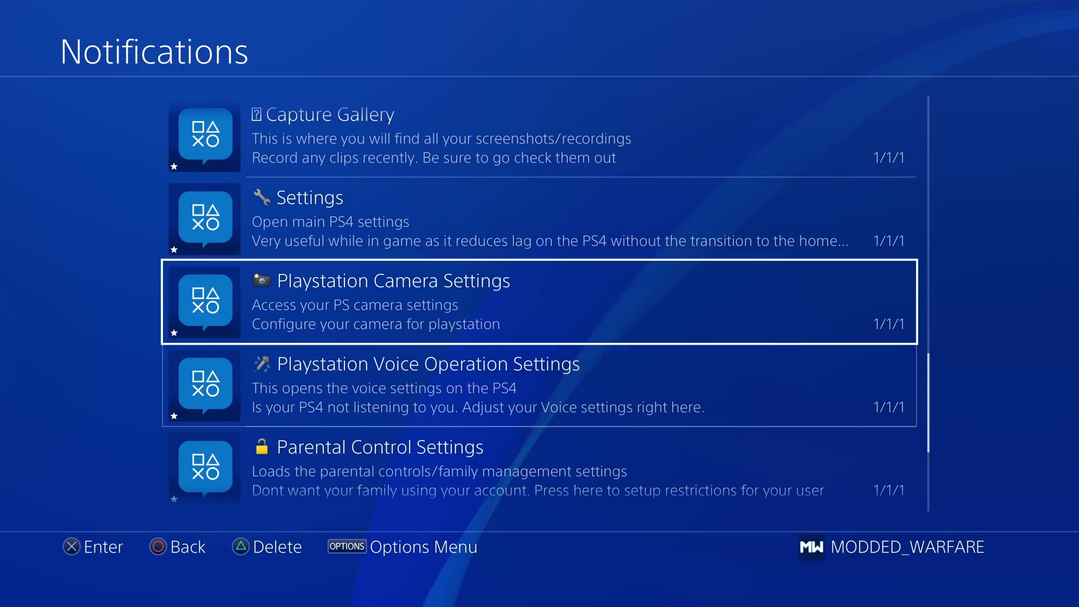
{"action": "key", "text": "Down"}
{"action": "key", "text": "Down"}
{"action": "key", "text": "Down"}
{"action": "key", "text": "Down"}
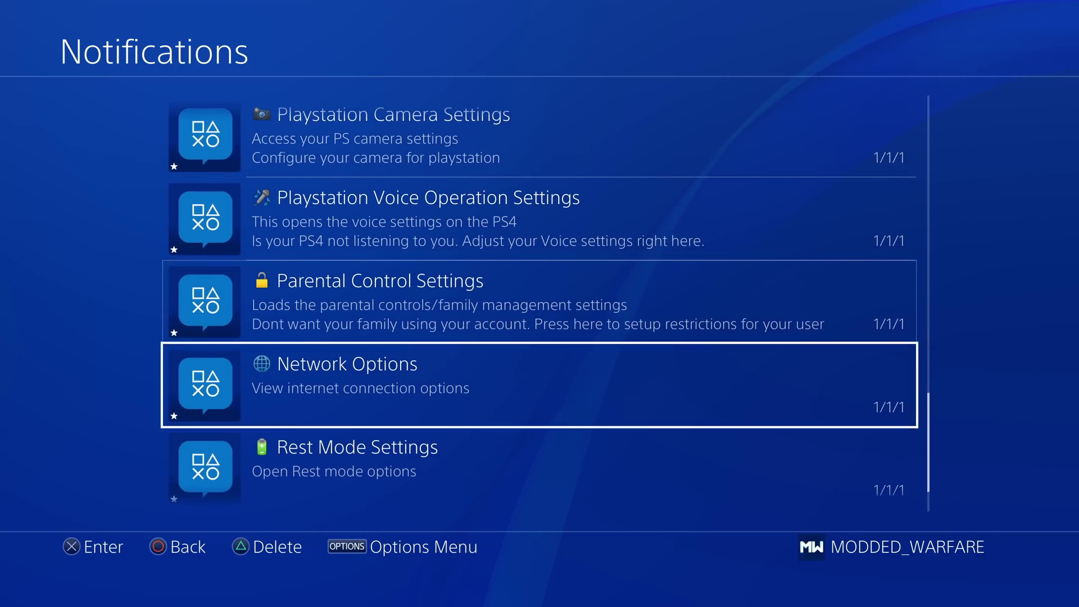
{"action": "key", "text": "Down"}
{"action": "key", "text": "Up"}
{"action": "key", "text": "Up"}
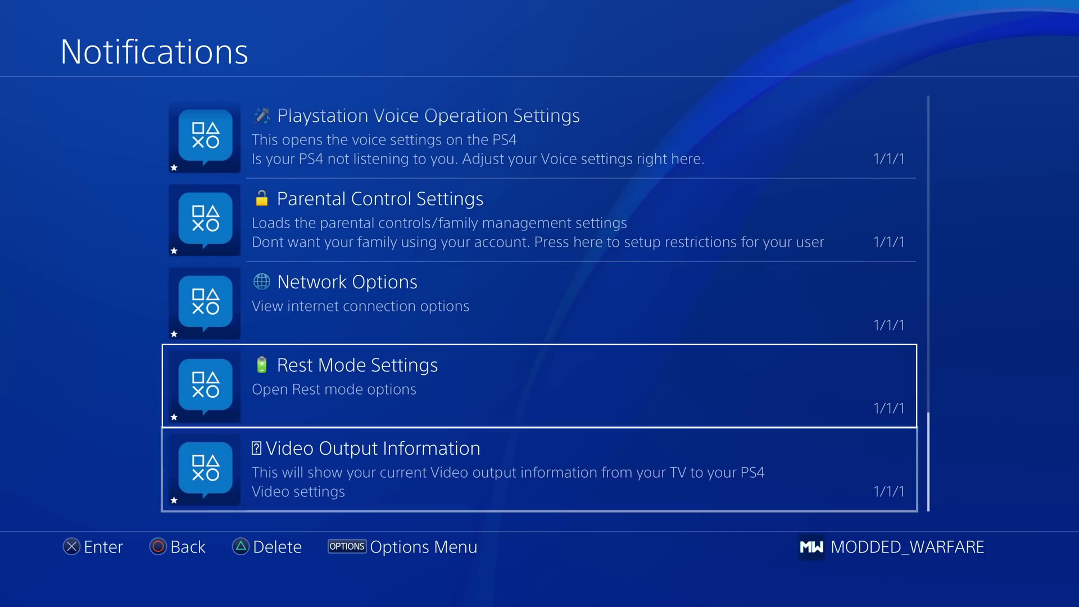
{"action": "key", "text": "Up"}
{"action": "key", "text": "Up"}
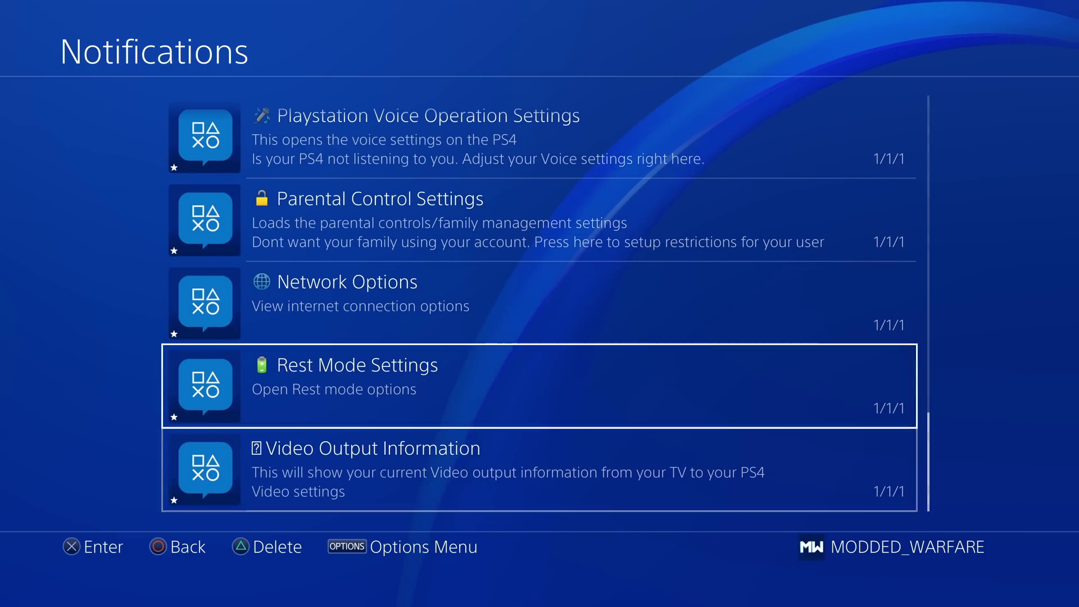
{"action": "key", "text": "Down"}
{"action": "key", "text": "Down"}
{"action": "key", "text": "Up"}
{"action": "key", "text": "Up"}
{"action": "key", "text": "Up"}
{"action": "key", "text": "Up"}
{"action": "key", "text": "Up"}
{"action": "key", "text": "Up"}
{"action": "key", "text": "Up"}
{"action": "key", "text": "Up"}
{"action": "key", "text": "Up"}
{"action": "key", "text": "Up"}
{"action": "key", "text": "Up"}
{"action": "key", "text": "Up"}
{"action": "key", "text": "Up"}
{"action": "key", "text": "Up"}
{"action": "key", "text": "Up"}
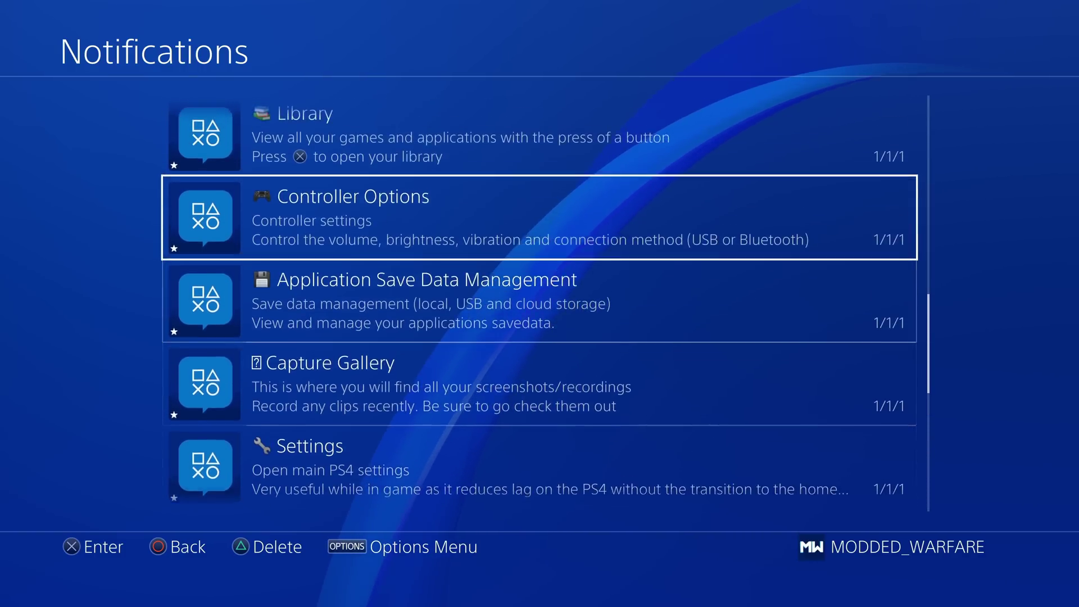
{"action": "key", "text": "Down"}
{"action": "key", "text": "Down"}
{"action": "key", "text": "Down"}
{"action": "key", "text": "Down"}
{"action": "key", "text": "Down"}
{"action": "key", "text": "Down"}
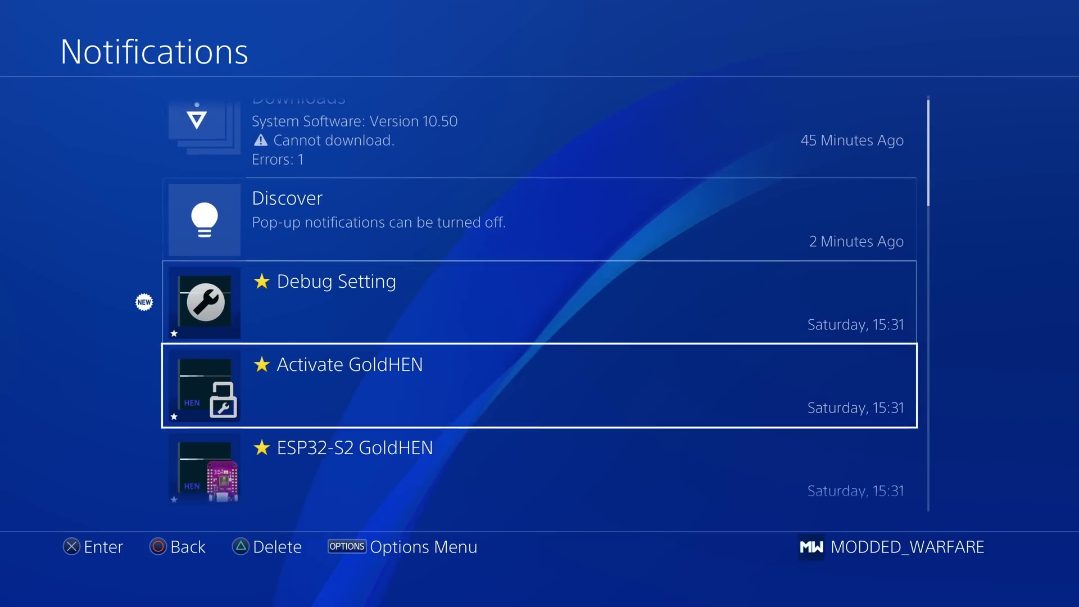
{"action": "key", "text": "Escape"}
{"action": "key", "text": "Down"}
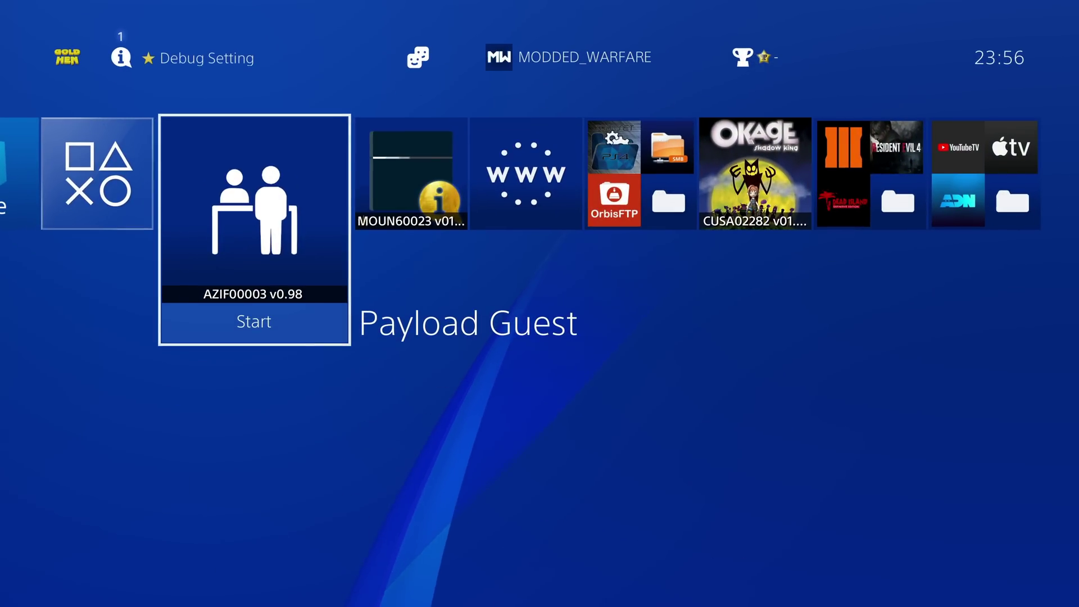
{"action": "key", "text": "super"}
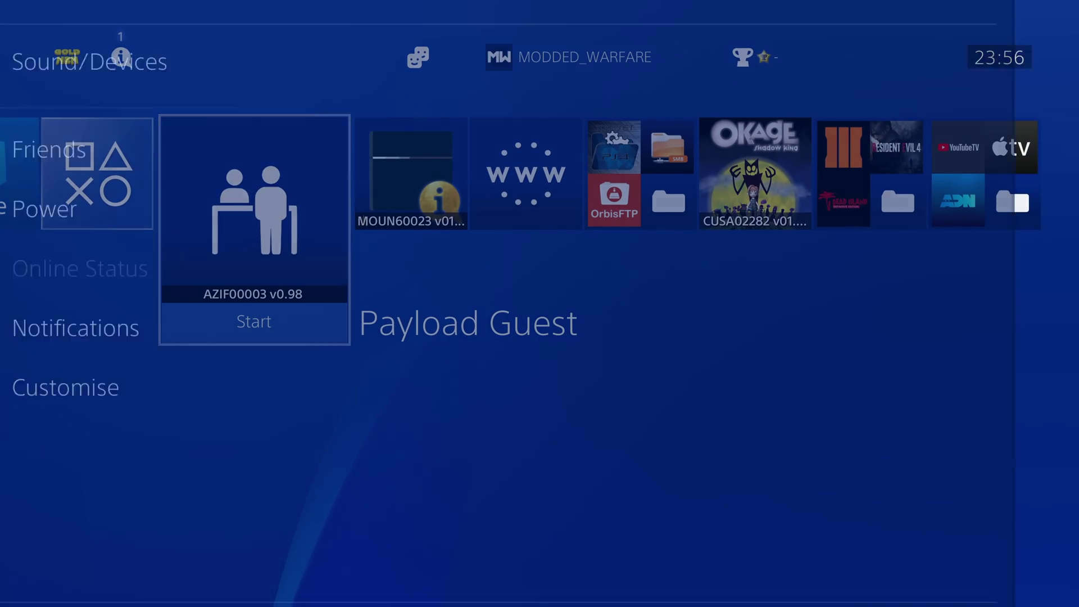
{"action": "key", "text": "Up"}
{"action": "key", "text": "Down"}
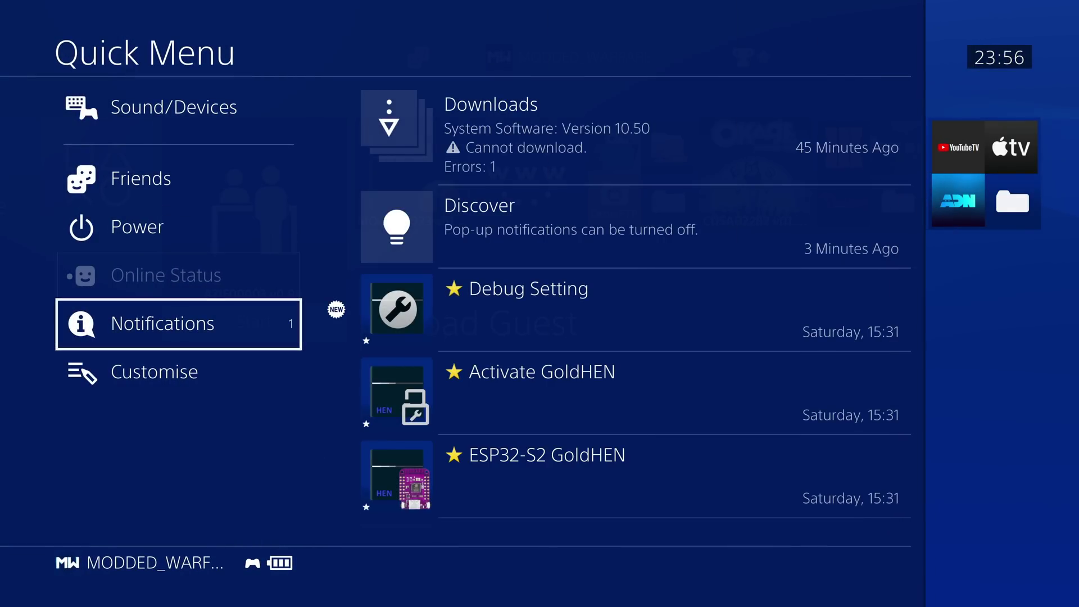
{"action": "key", "text": "Right"}
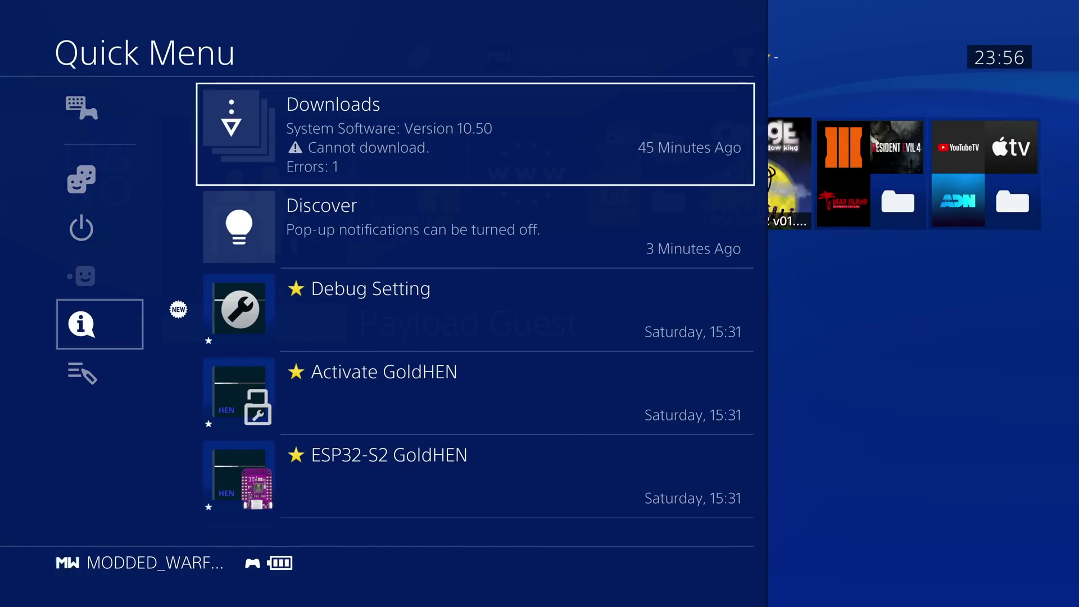
{"action": "key", "text": "Down"}
{"action": "key", "text": "Down"}
{"action": "key", "text": "Down"}
{"action": "key", "text": "Down"}
{"action": "key", "text": "Down"}
{"action": "key", "text": "Down"}
{"action": "key", "text": "Down"}
{"action": "key", "text": "Down"}
{"action": "key", "text": "Down"}
{"action": "key", "text": "Down"}
{"action": "key", "text": "Down"}
{"action": "key", "text": "Down"}
{"action": "key", "text": "Down"}
{"action": "key", "text": "Down"}
{"action": "key", "text": "Down"}
{"action": "key", "text": "Down"}
{"action": "key", "text": "Down"}
{"action": "key", "text": "Down"}
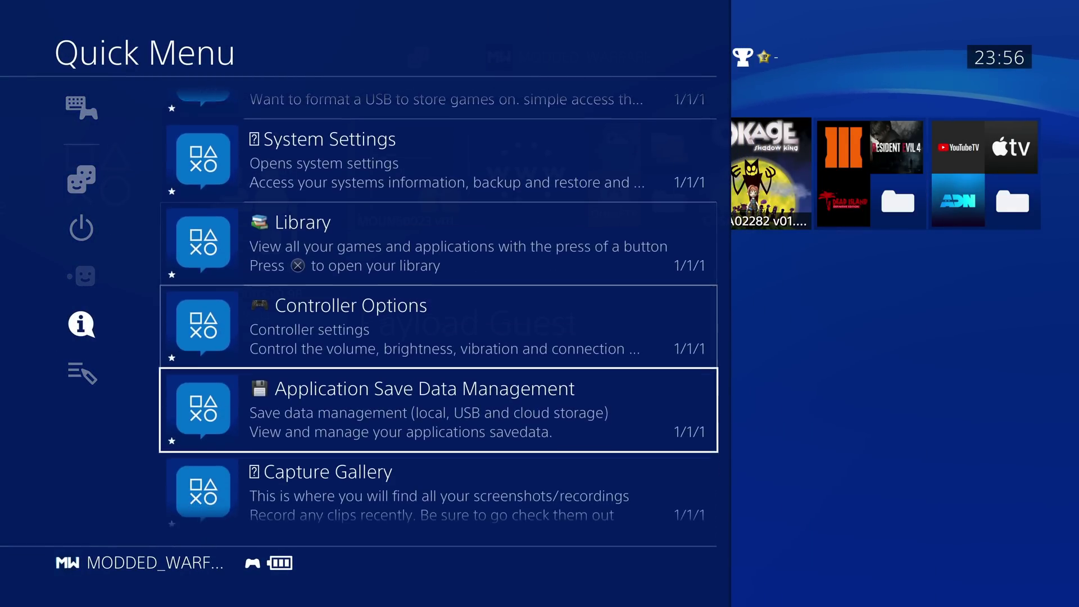
{"action": "key", "text": "Up"}
{"action": "key", "text": "Up"}
{"action": "key", "text": "Up"}
{"action": "key", "text": "Up"}
{"action": "key", "text": "Up"}
{"action": "key", "text": "Up"}
{"action": "key", "text": "Up"}
{"action": "key", "text": "Up"}
{"action": "key", "text": "Up"}
{"action": "key", "text": "Up"}
{"action": "key", "text": "Up"}
{"action": "key", "text": "Up"}
{"action": "key", "text": "Up"}
{"action": "key", "text": "Up"}
{"action": "key", "text": "Up"}
{"action": "key", "text": "Up"}
{"action": "key", "text": "Up"}
{"action": "key", "text": "Up"}
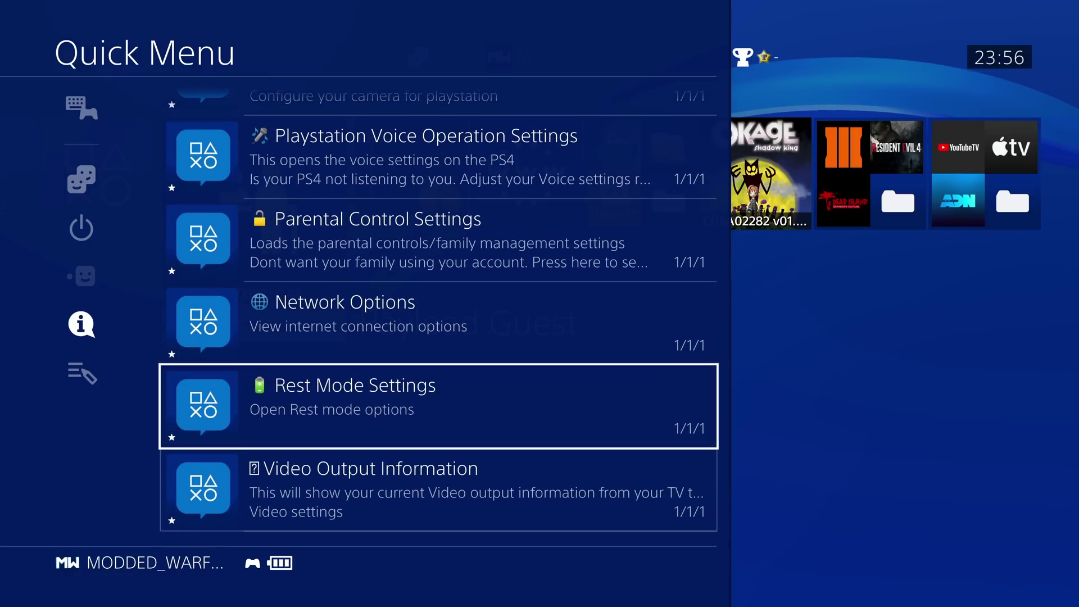
{"action": "key", "text": "Down"}
{"action": "key", "text": "Down"}
{"action": "key", "text": "Down"}
{"action": "key", "text": "Down"}
{"action": "key", "text": "Down"}
{"action": "key", "text": "Down"}
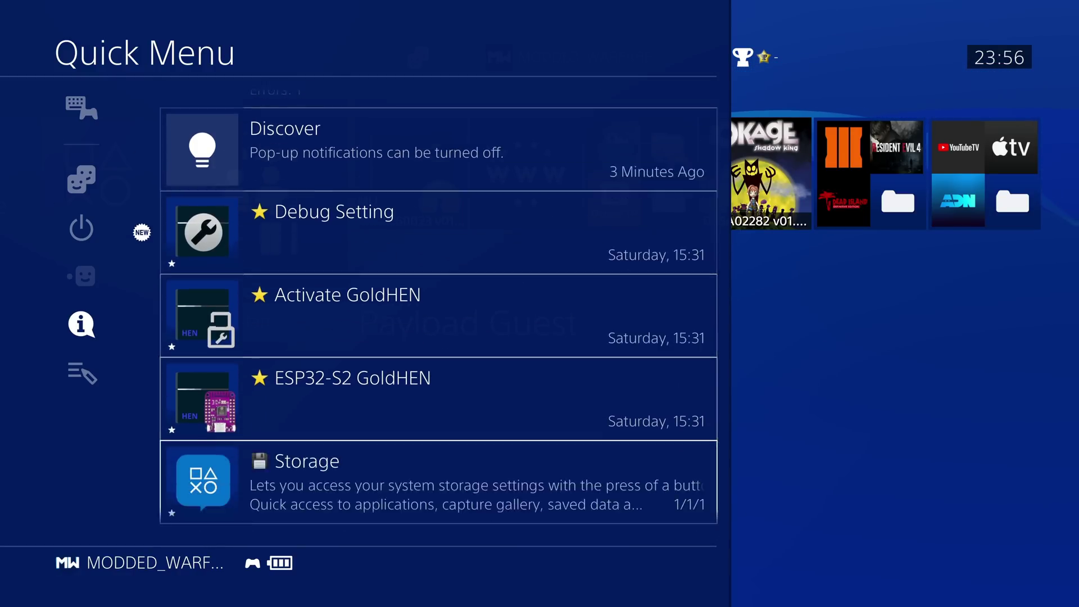
{"action": "key", "text": "Down"}
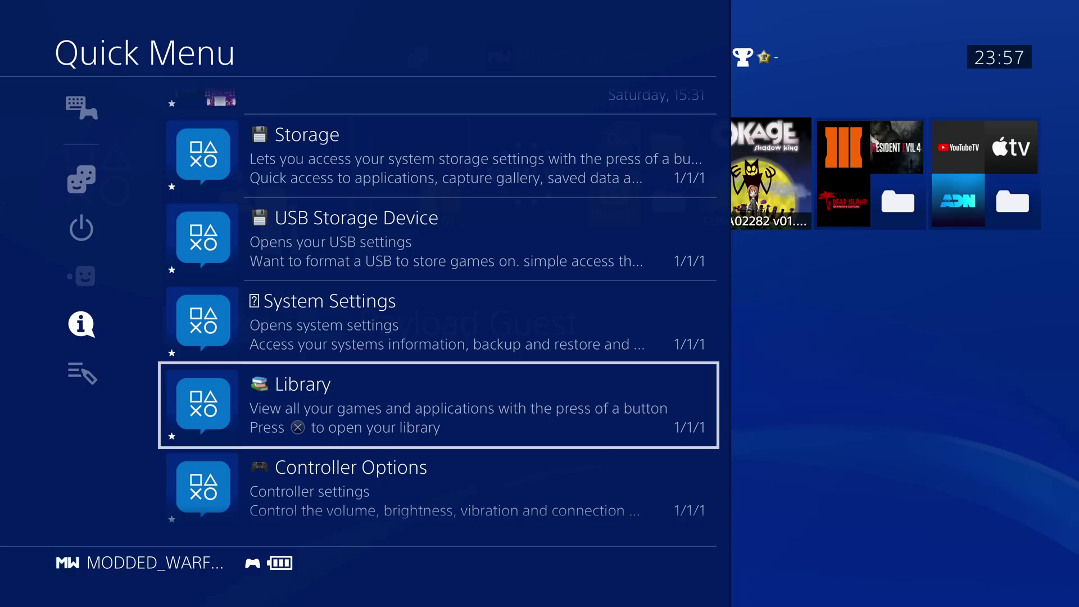
{"action": "key", "text": "Down"}
{"action": "key", "text": "Down"}
{"action": "key", "text": "Down"}
{"action": "key", "text": "Down"}
{"action": "key", "text": "Down"}
{"action": "key", "text": "Down"}
{"action": "key", "text": "Down"}
{"action": "key", "text": "Down"}
{"action": "key", "text": "Down"}
{"action": "key", "text": "Down"}
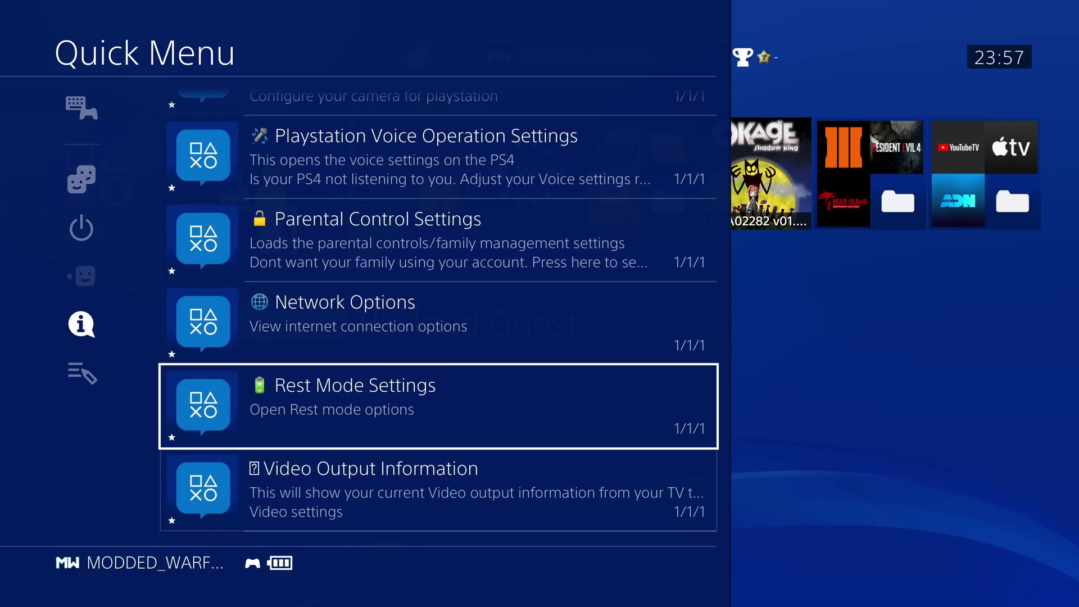
{"action": "key", "text": "Up"}
{"action": "key", "text": "Up"}
{"action": "key", "text": "Up"}
{"action": "key", "text": "Up"}
{"action": "key", "text": "Up"}
{"action": "key", "text": "Up"}
{"action": "key", "text": "Up"}
{"action": "key", "text": "Up"}
{"action": "key", "text": "Up"}
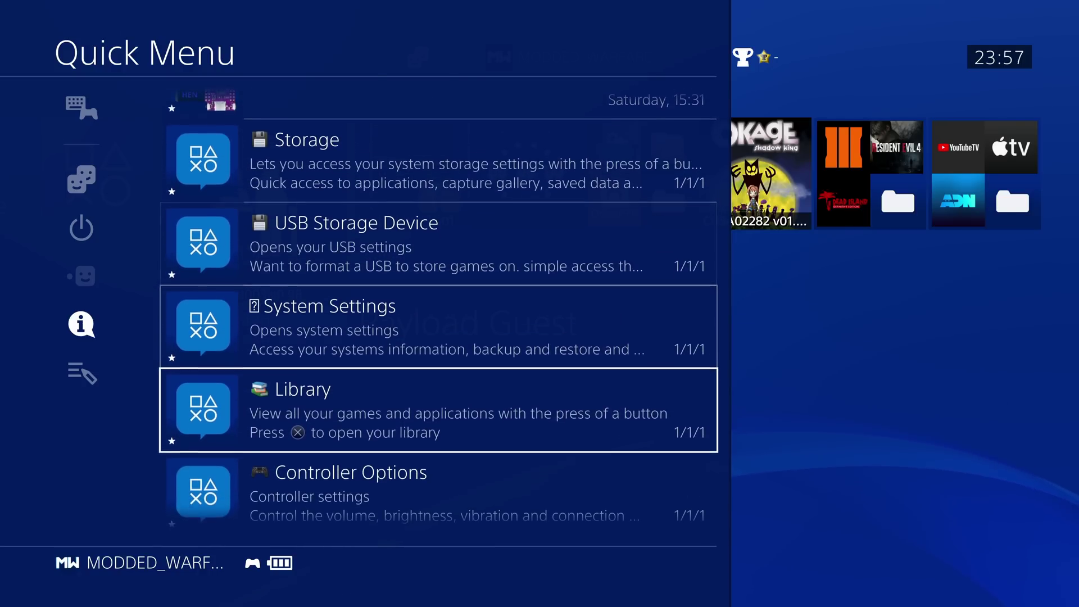
{"action": "key", "text": "Down"}
{"action": "key", "text": "Down"}
{"action": "key", "text": "Down"}
{"action": "key", "text": "Down"}
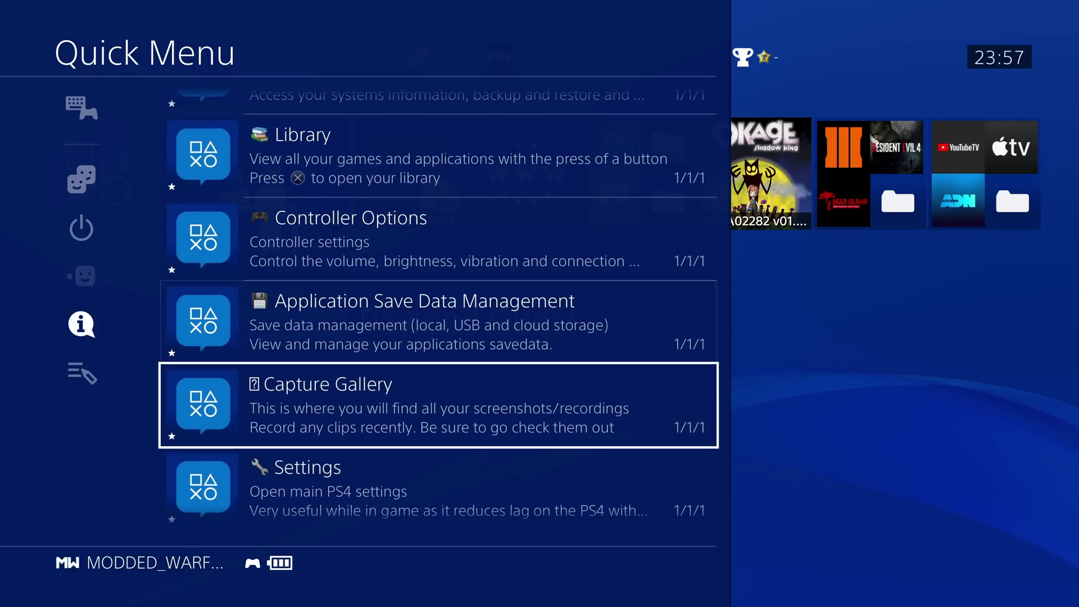
{"action": "key", "text": "Up"}
{"action": "key", "text": "Up"}
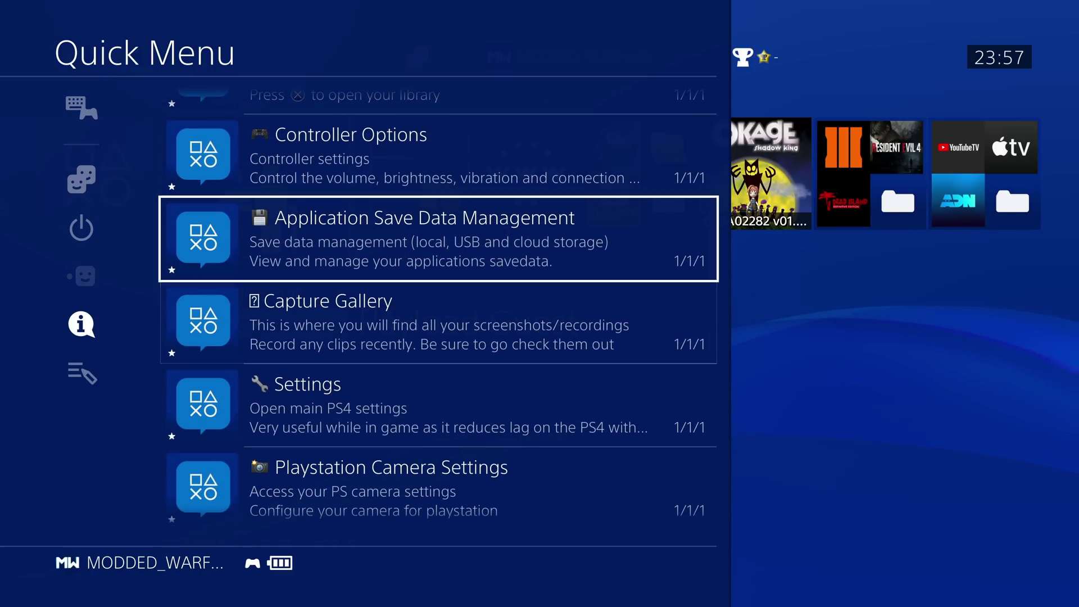
{"action": "key", "text": "Down"}
{"action": "key", "text": "Down"}
{"action": "key", "text": "Down"}
{"action": "key", "text": "Down"}
{"action": "key", "text": "Down"}
{"action": "key", "text": "Down"}
{"action": "key", "text": "Down"}
{"action": "key", "text": "Down"}
{"action": "key", "text": "Up"}
{"action": "key", "text": "Up"}
{"action": "key", "text": "Up"}
{"action": "key", "text": "Up"}
{"action": "key", "text": "Up"}
{"action": "key", "text": "Up"}
{"action": "key", "text": "Up"}
{"action": "key", "text": "Up"}
{"action": "key", "text": "Up"}
{"action": "key", "text": "Up"}
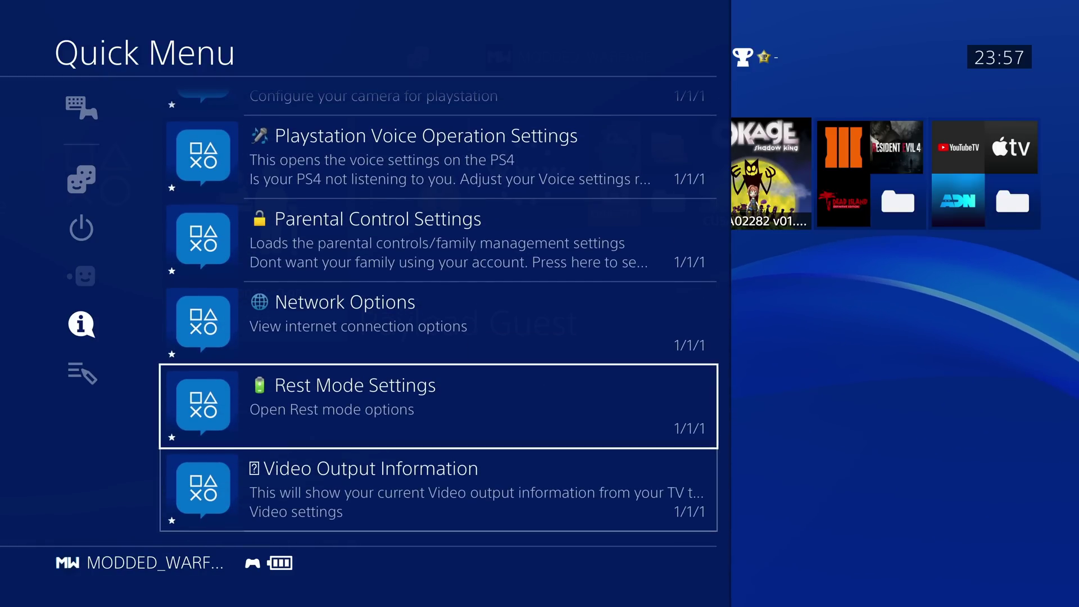
{"action": "key", "text": "Escape"}
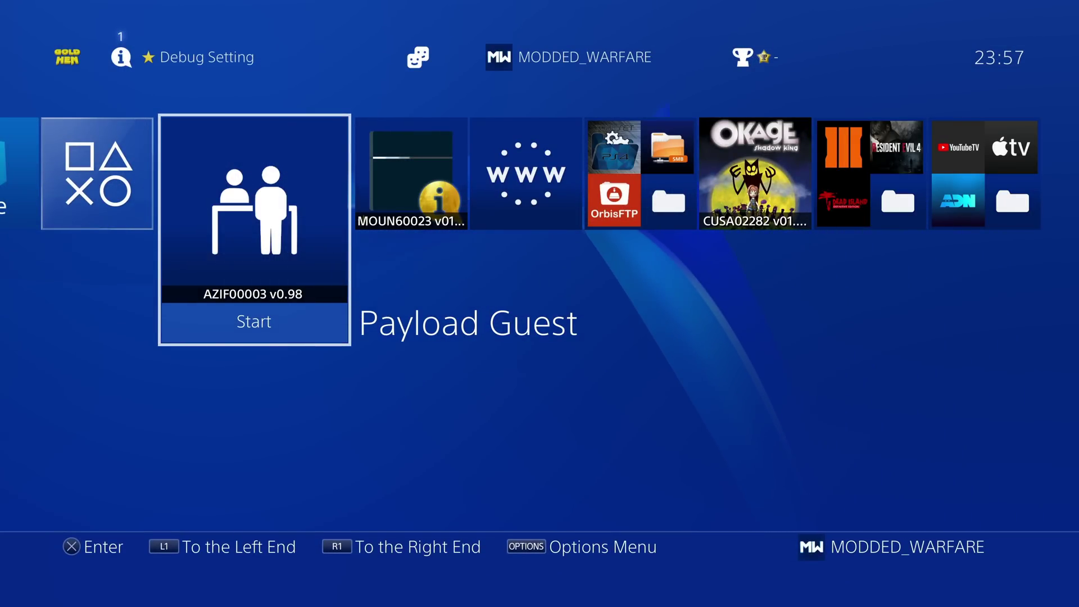
Launch the Payload Guest app from the home screen to restart the console.
{"action": "key", "text": "Right"}
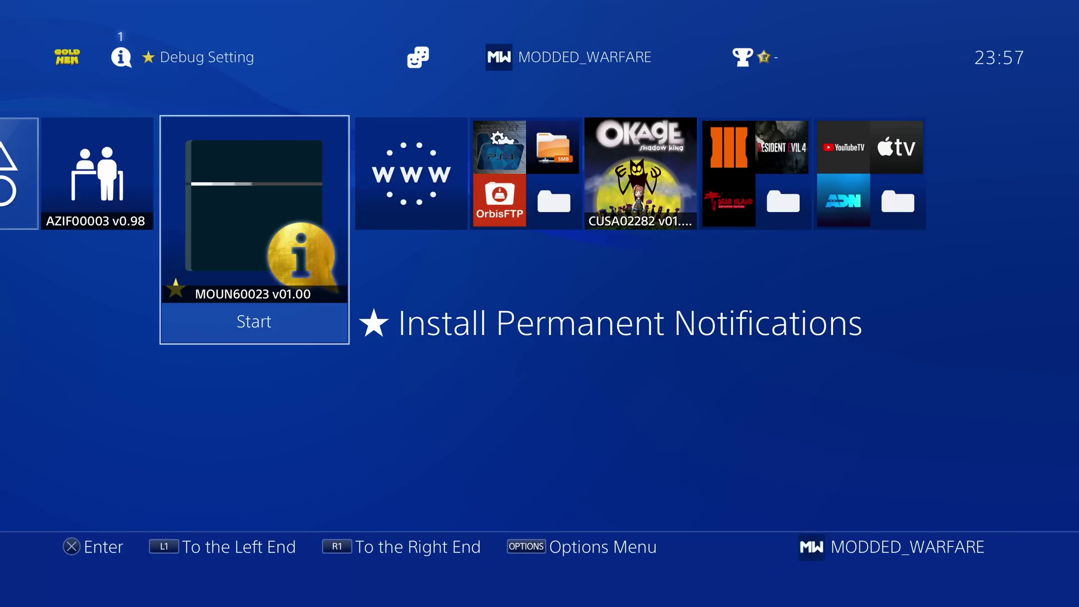
{"action": "key", "text": "Left"}
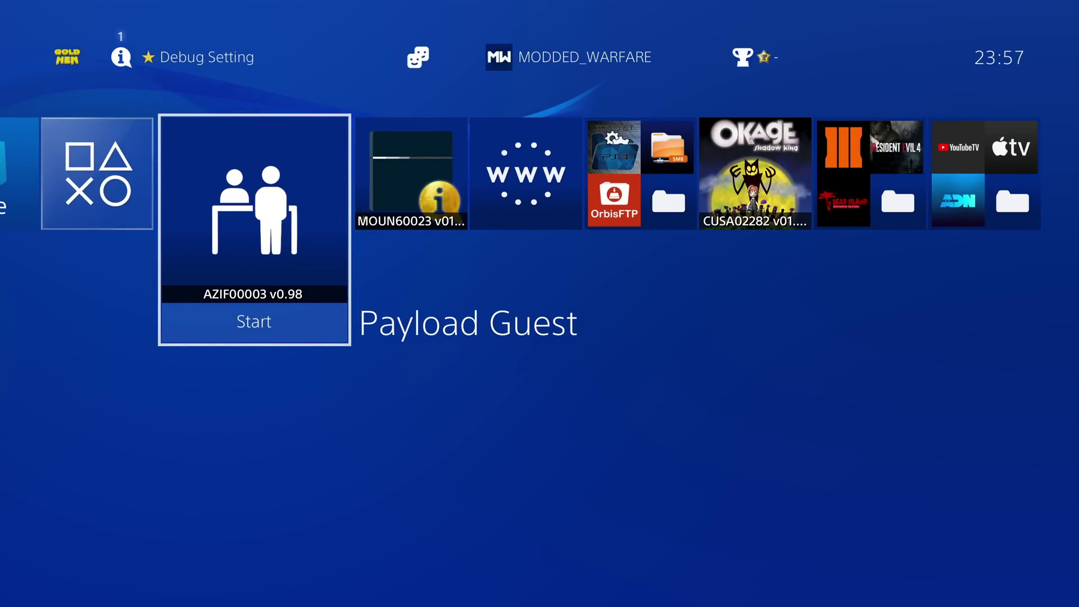
{"action": "key", "text": "Return"}
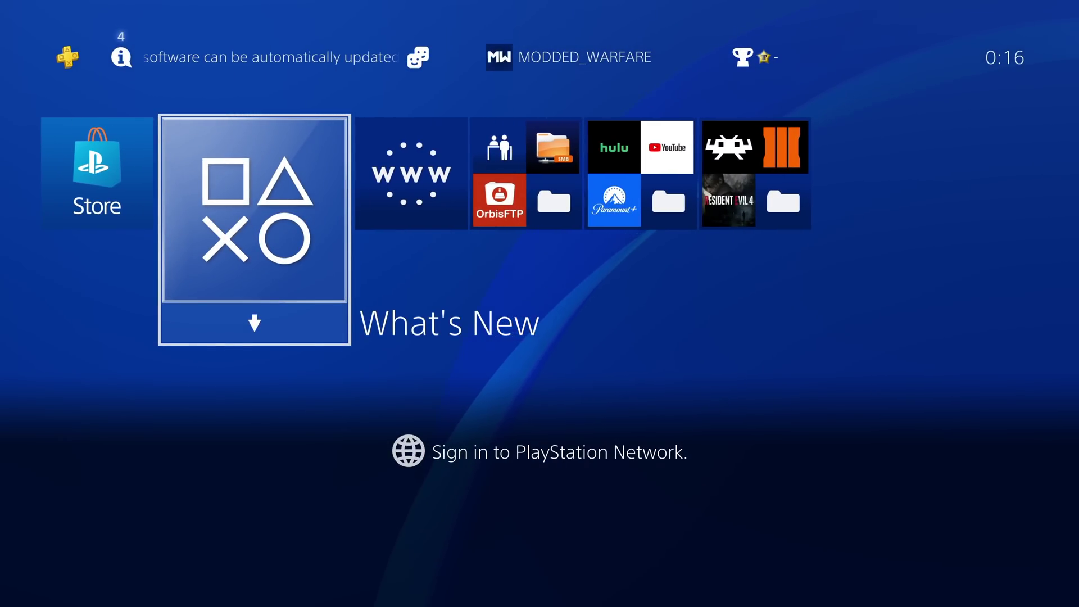
Open the Notifications list from the Quick Menu after the restart.
{"action": "key", "text": "Escape"}
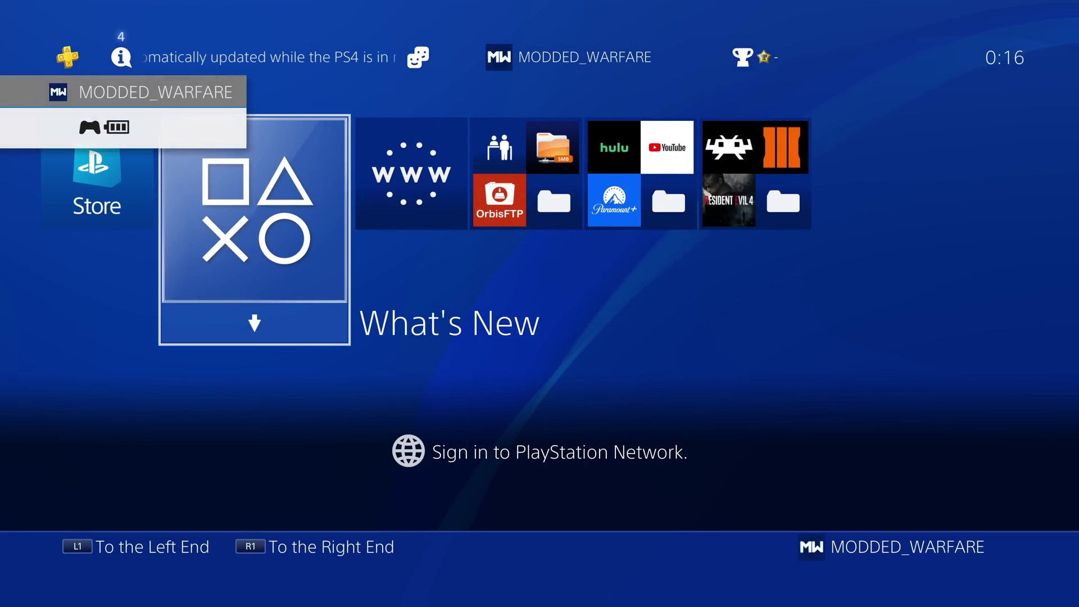
{"action": "key", "text": "Down"}
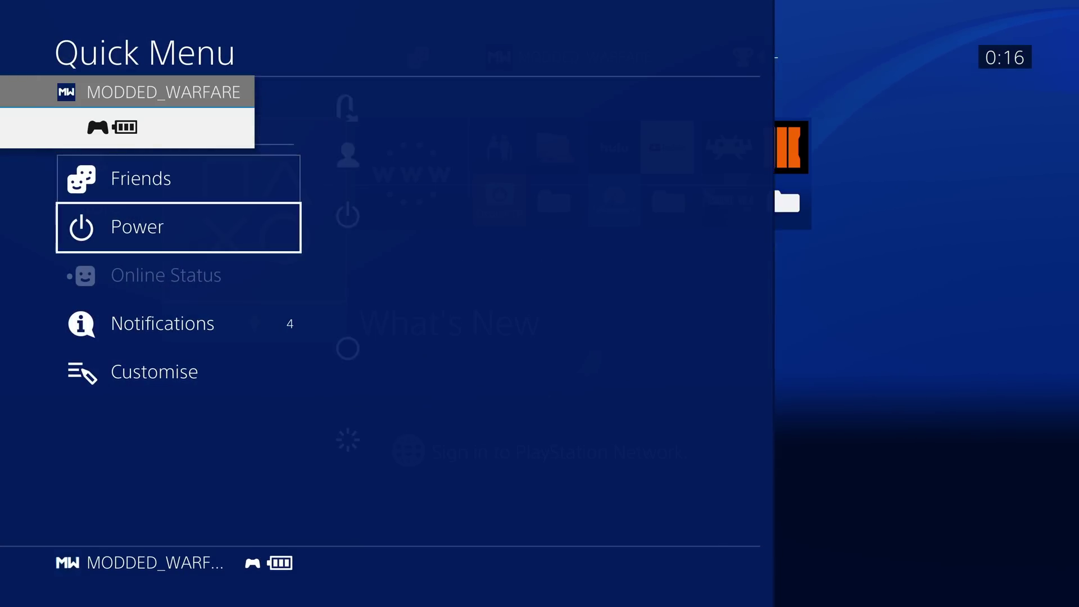
{"action": "key", "text": "Down"}
{"action": "key", "text": "Right"}
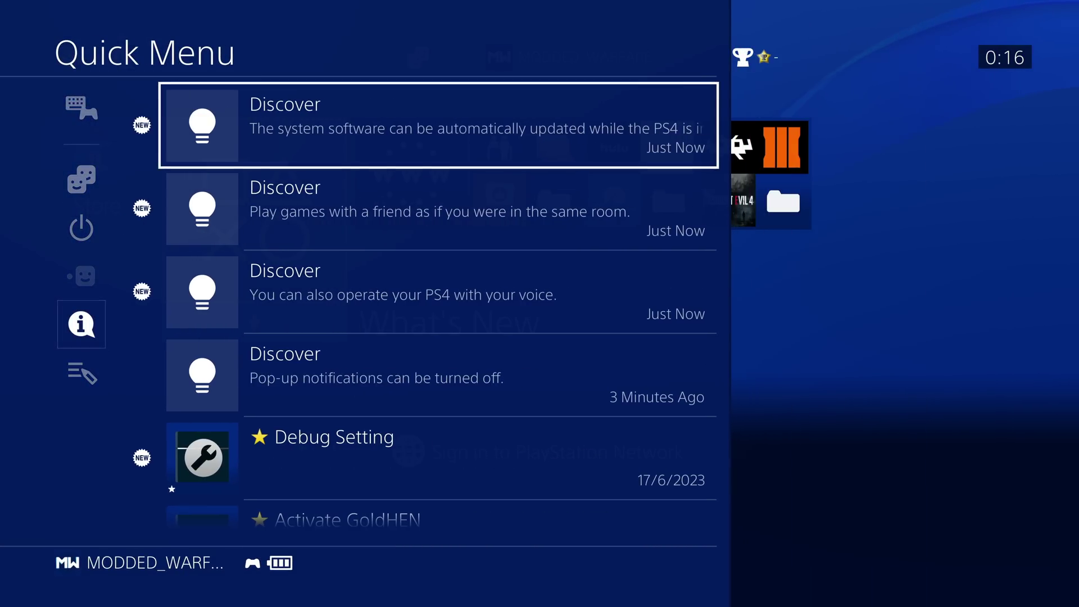
Launch the Debug Setting shortcut and dismiss the resulting CE-38758-1 error.
{"action": "key", "text": "Down"}
{"action": "key", "text": "Down"}
{"action": "key", "text": "Down"}
{"action": "key", "text": "Down"}
{"action": "key", "text": "Down"}
{"action": "key", "text": "Down"}
{"action": "key", "text": "Up"}
{"action": "key", "text": "Up"}
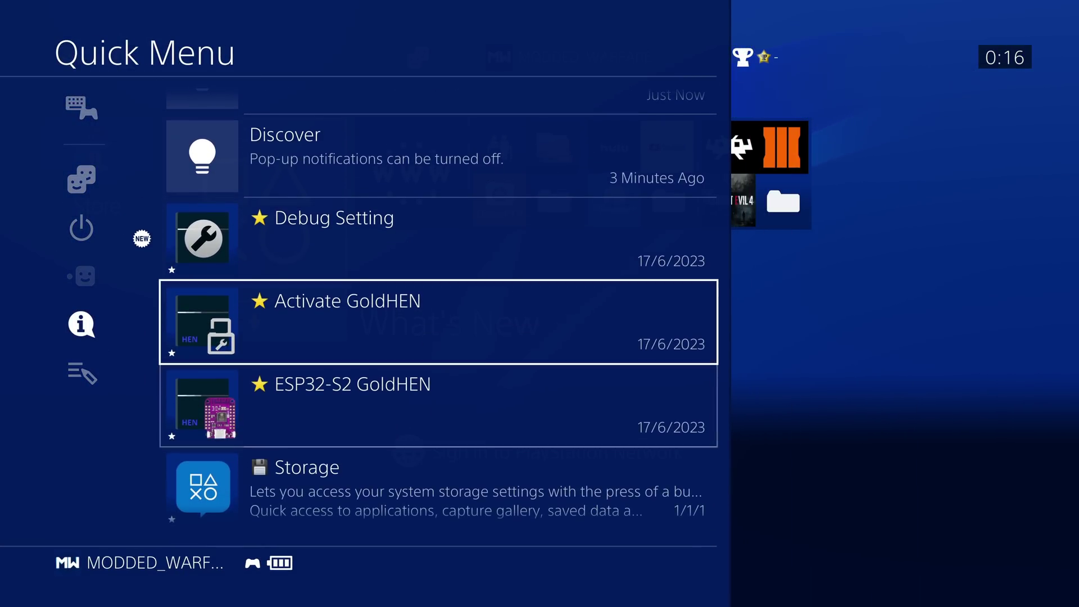
{"action": "key", "text": "Return"}
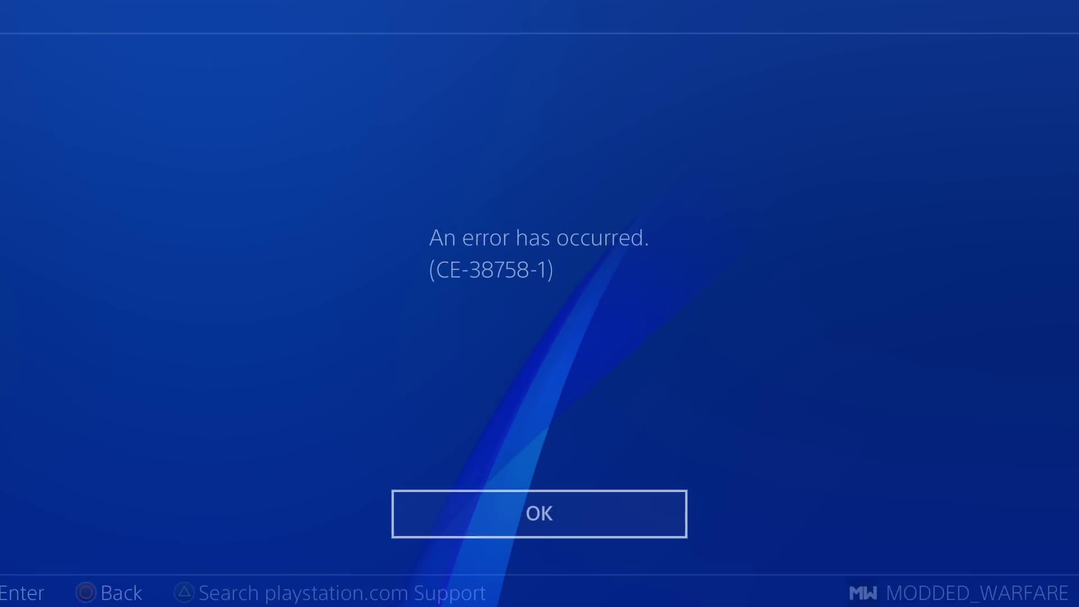
{"action": "key", "text": "Return"}
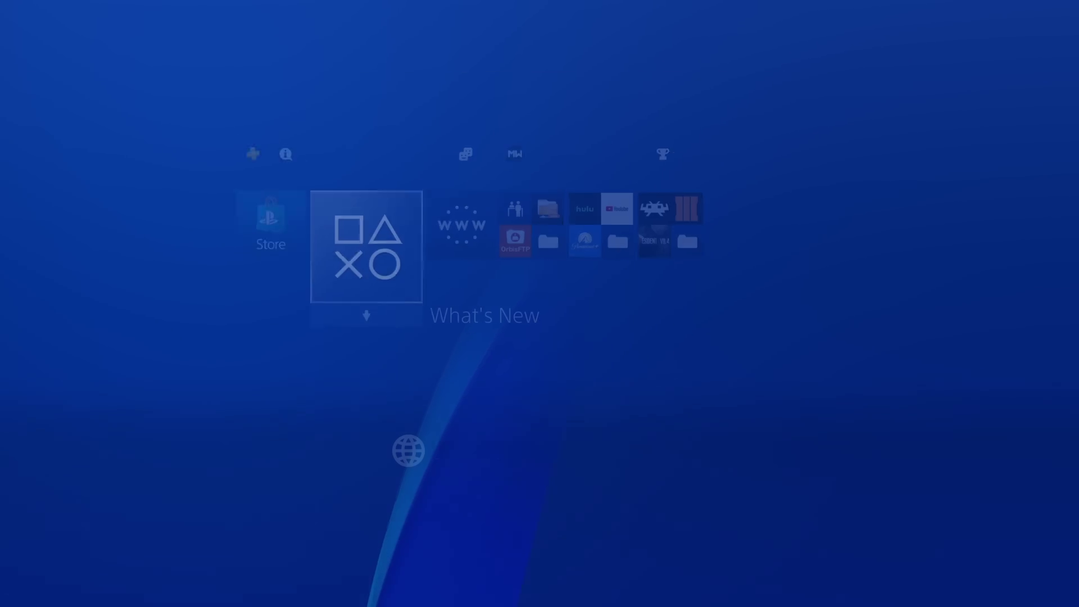